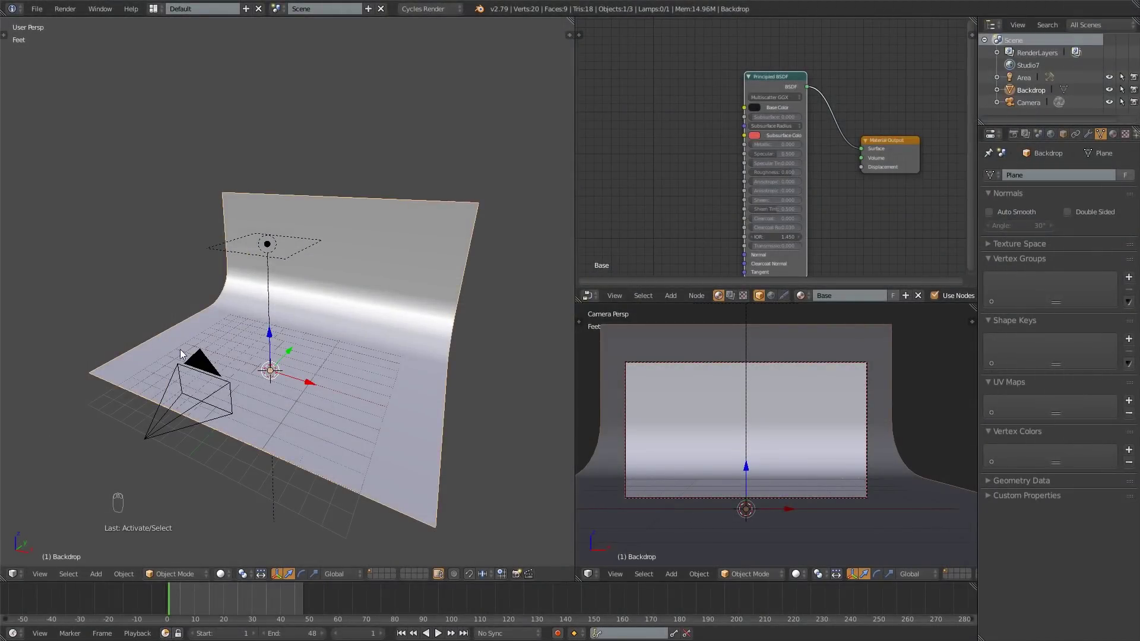
- Reselect the backdrop and send it to layer 2, out of view
middle_drag(189, 360, 246, 376)
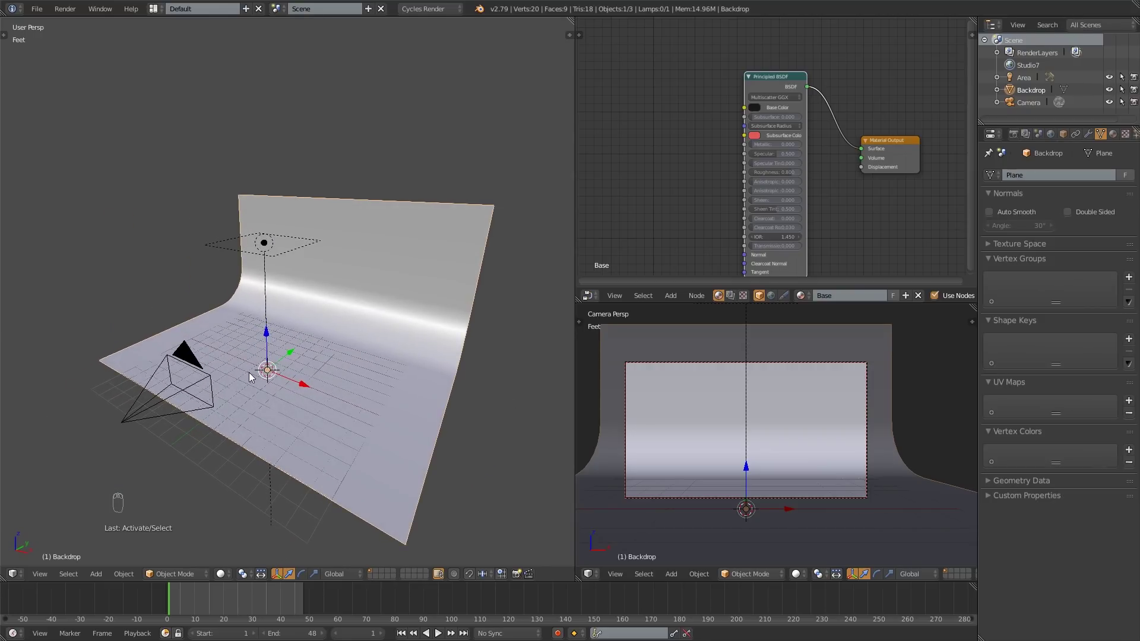
right_click(265, 246)
middle_drag(266, 247, 282, 266)
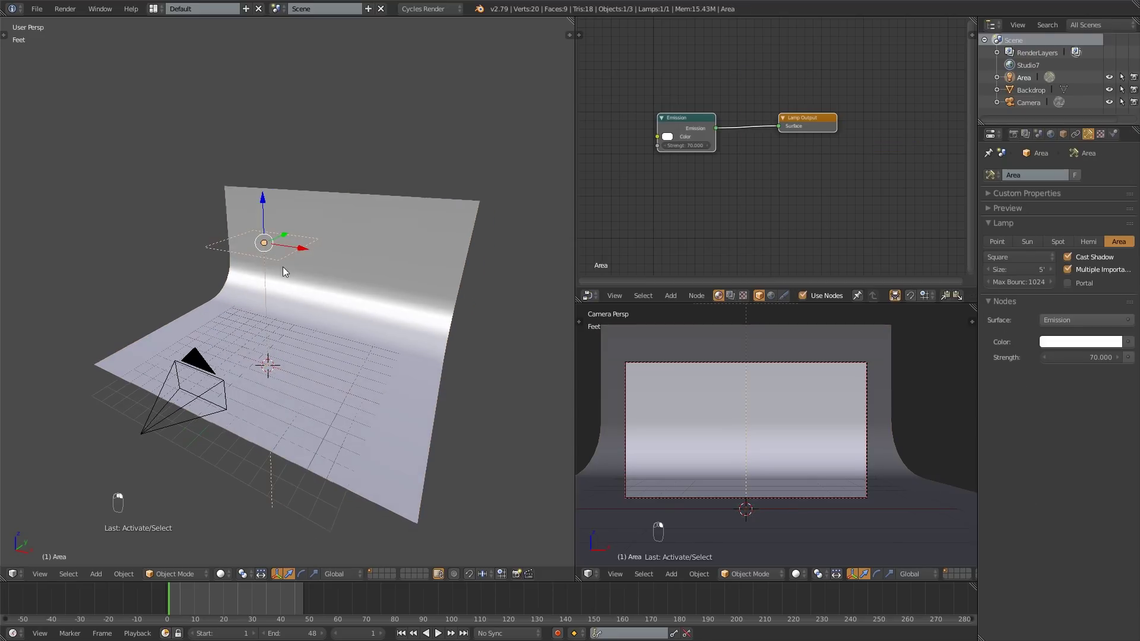
right_click(376, 270)
middle_drag(339, 358, 317, 329)
key(m)
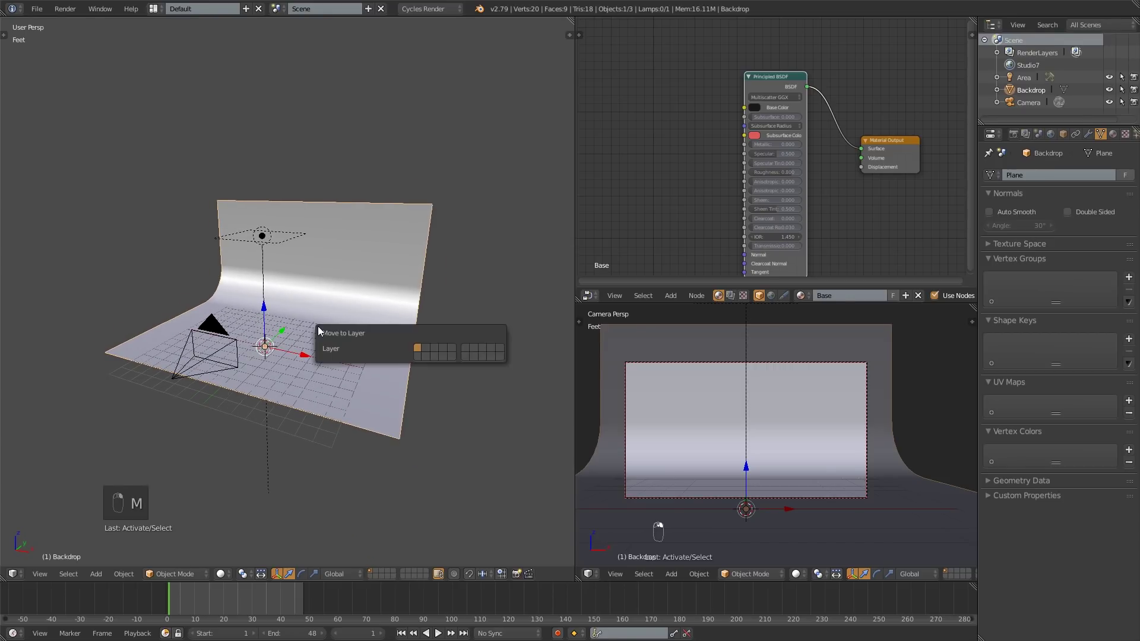
click(425, 349)
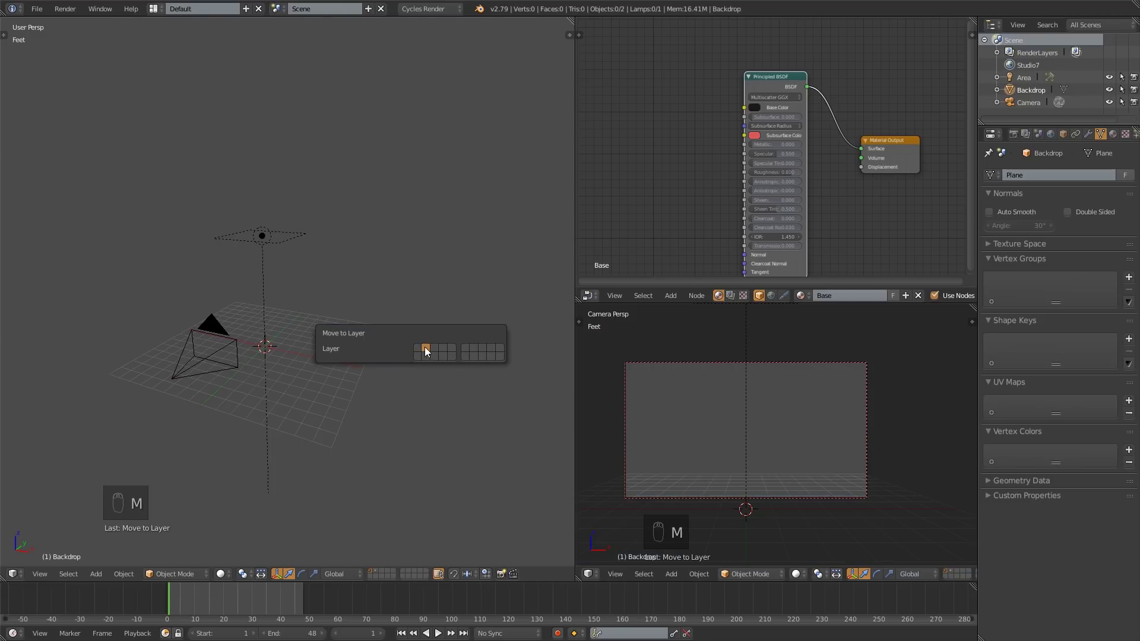
- Switch to front orthographic view and add a NURBS path object
key(KP_1)
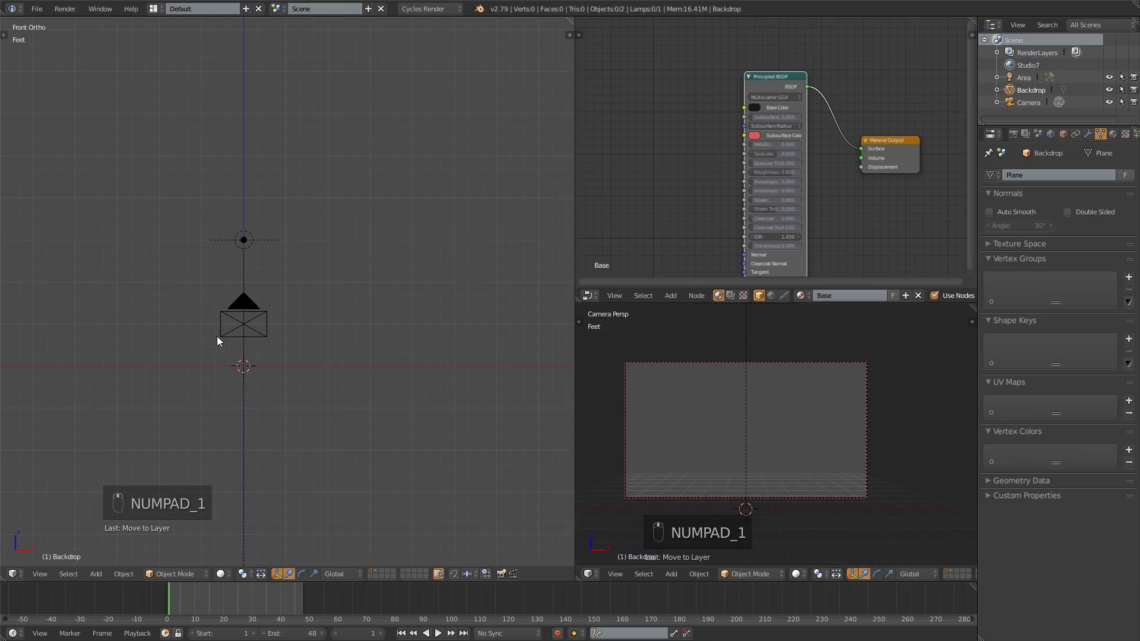
scroll(218, 340, up, 4)
shift+middle_drag(218, 341, 246, 345)
scroll(289, 386, up, 1)
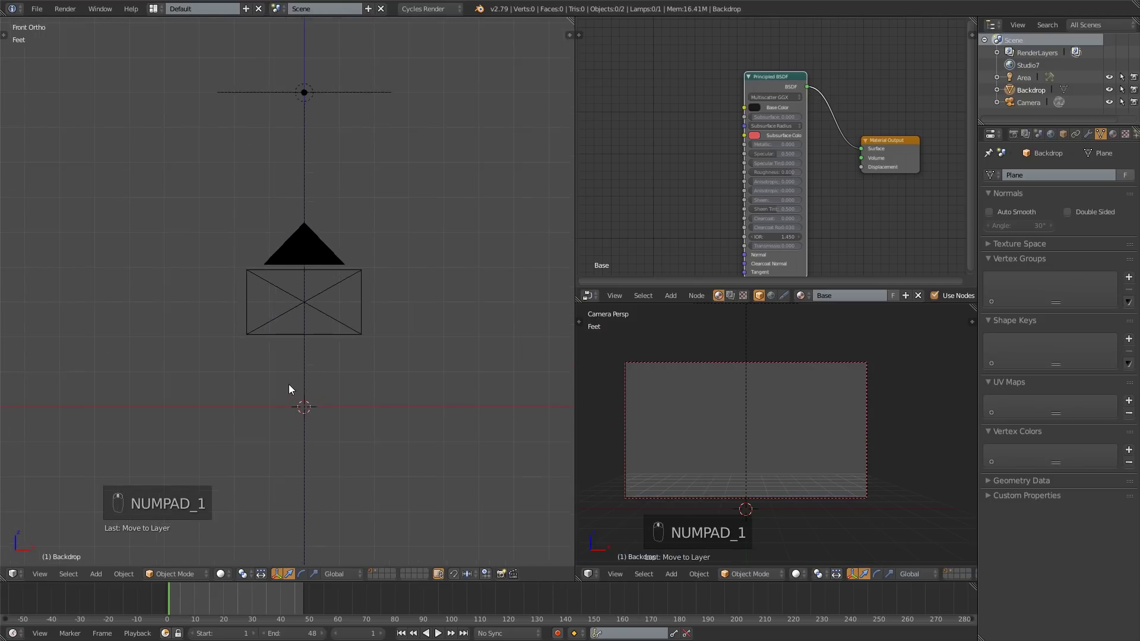
key(shift+a)
mouse_move(285, 372)
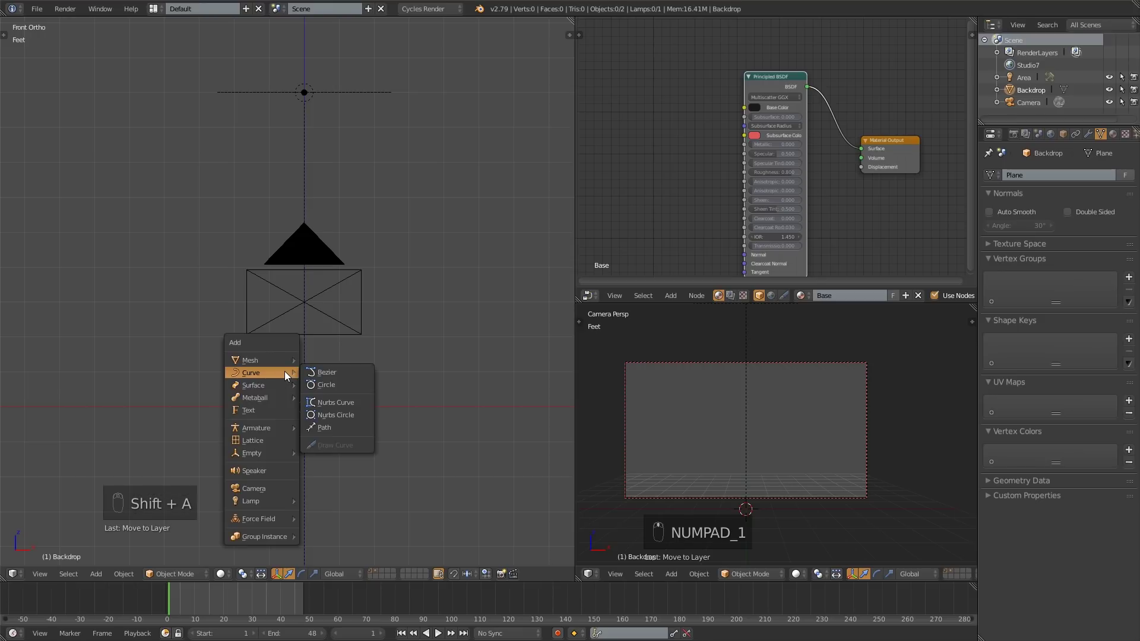
click(332, 426)
- Move the path up-left, then raise its leftmost point and lower the next one
key(g)
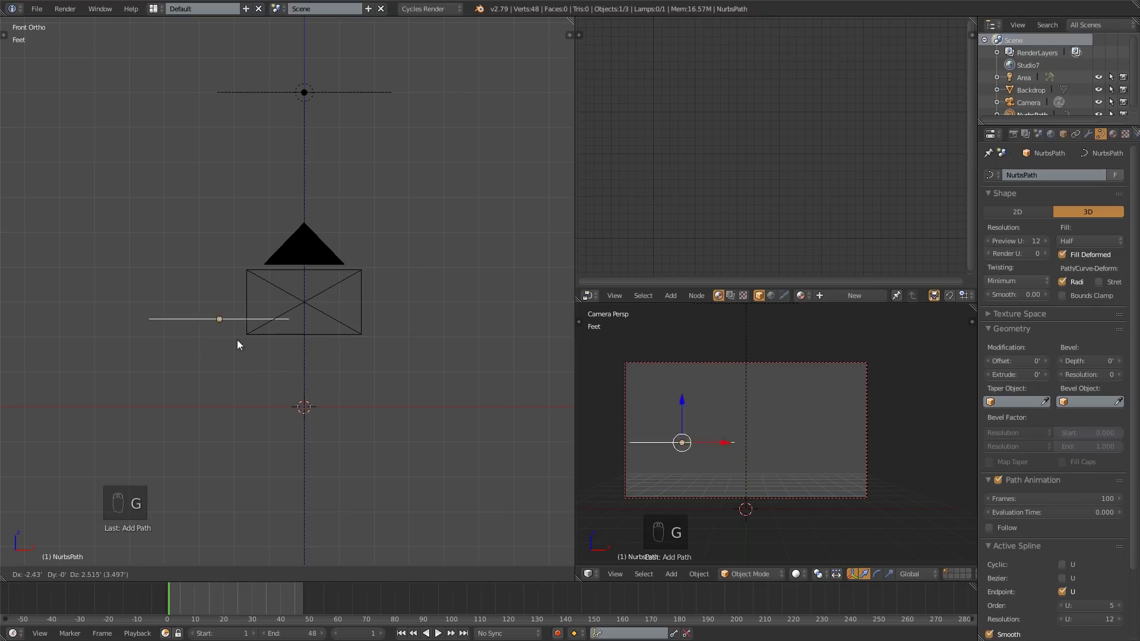
click(161, 283)
key(Tab)
right_click(67, 245)
key(g)
click(134, 199)
right_click(103, 254)
key(g)
click(117, 270)
- Lower the middle control points and pull the end points up to shape the d
right_click(138, 255)
key(g)
click(145, 295)
right_click(173, 254)
key(g)
click(193, 278)
right_click(208, 255)
key(g)
click(201, 218)
key(g)
click(138, 190)
- Extrude points up the d's tall ascender and back down to its base
key(e)
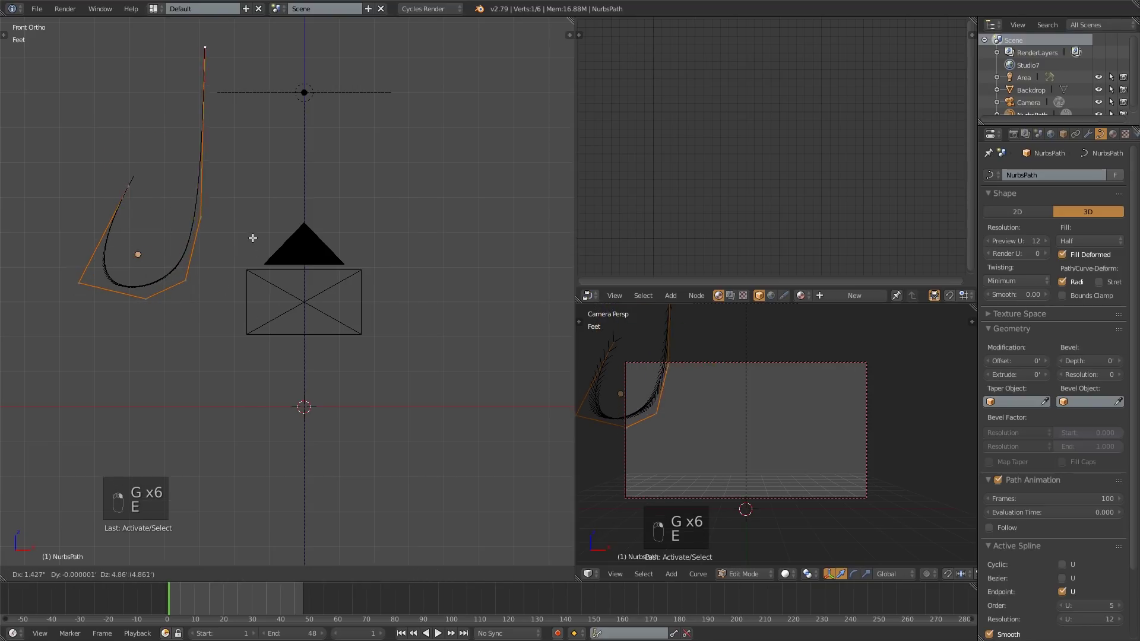
click(253, 236)
key(e)
click(221, 223)
key(e)
click(165, 73)
key(e)
click(244, 388)
- Extrude points looping around to form the cursive o
key(e)
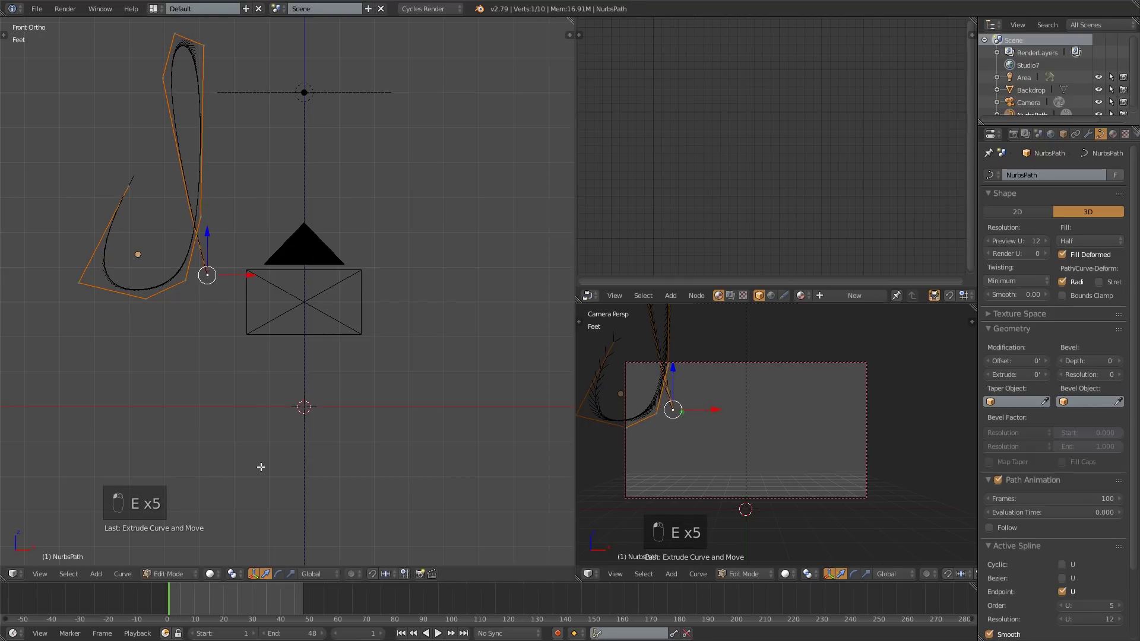
click(376, 416)
key(e)
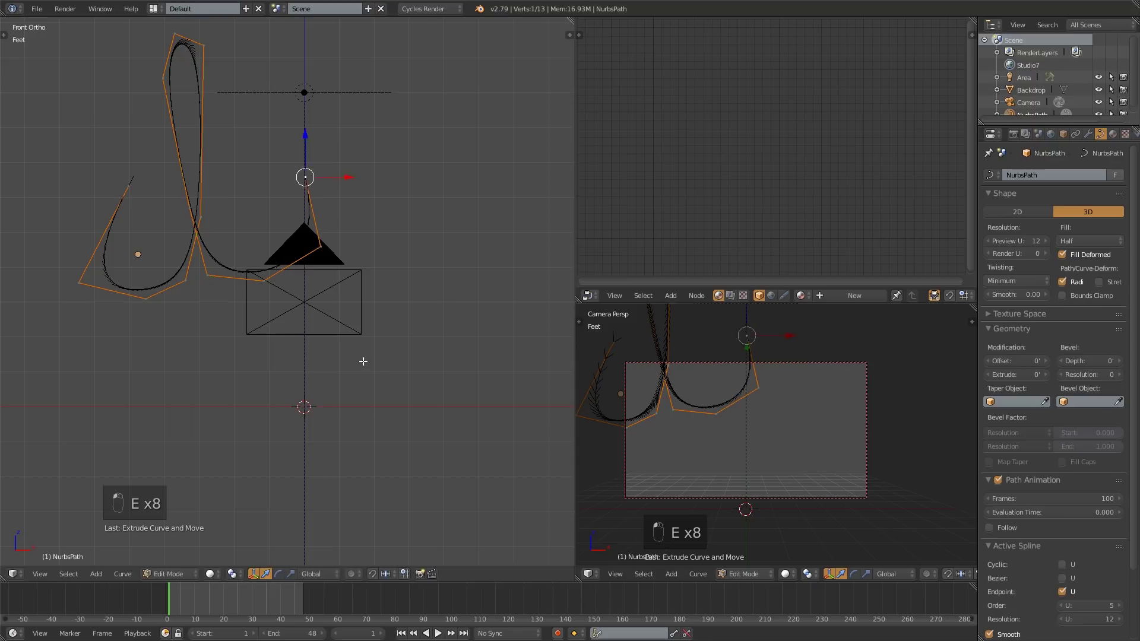
click(339, 386)
key(e)
click(297, 395)
key(e)
click(271, 398)
key(e)
click(280, 430)
key(e)
click(330, 467)
key(e)
click(374, 455)
- Extrude points arching into the p and around its bowl
key(e)
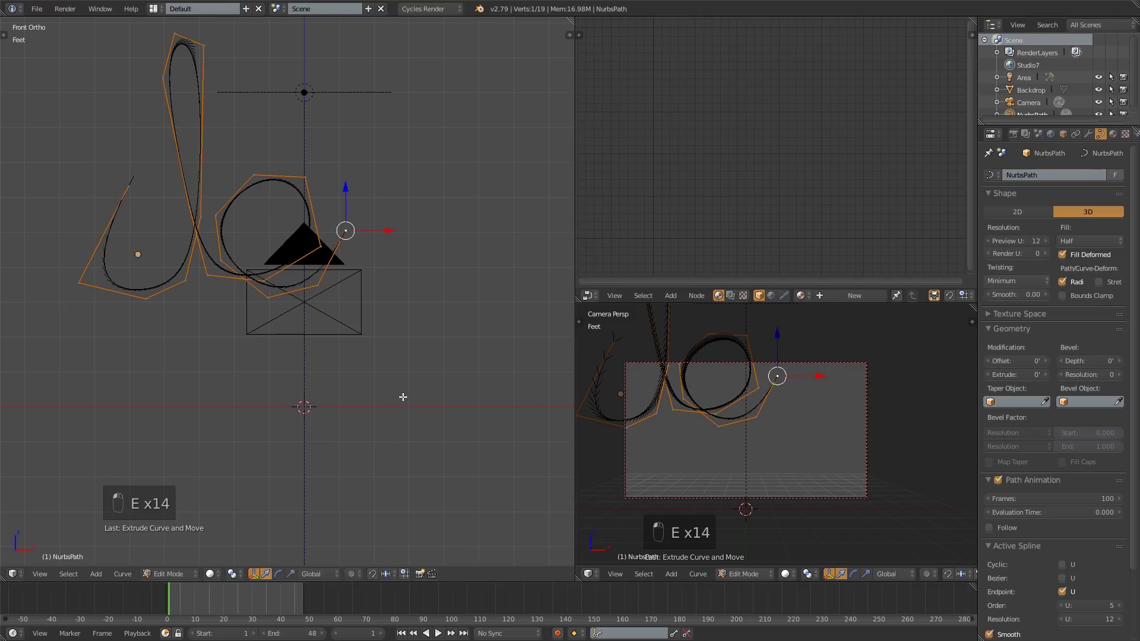
click(405, 397)
key(e)
click(436, 336)
key(e)
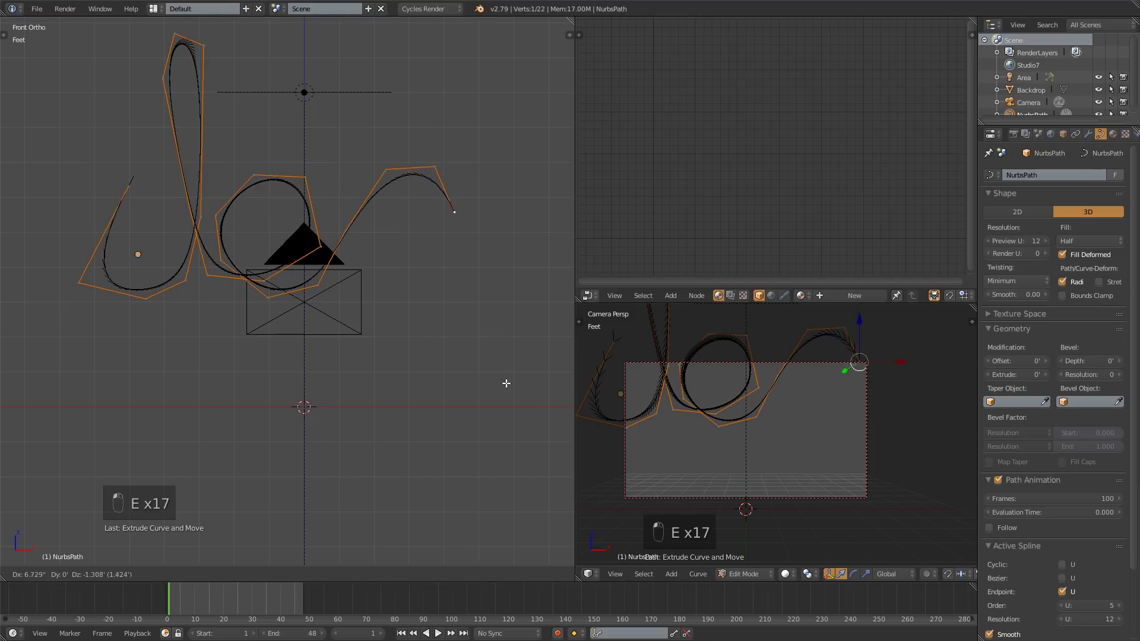
click(493, 448)
key(e)
click(416, 461)
key(e)
click(380, 457)
key(e)
click(356, 377)
key(e)
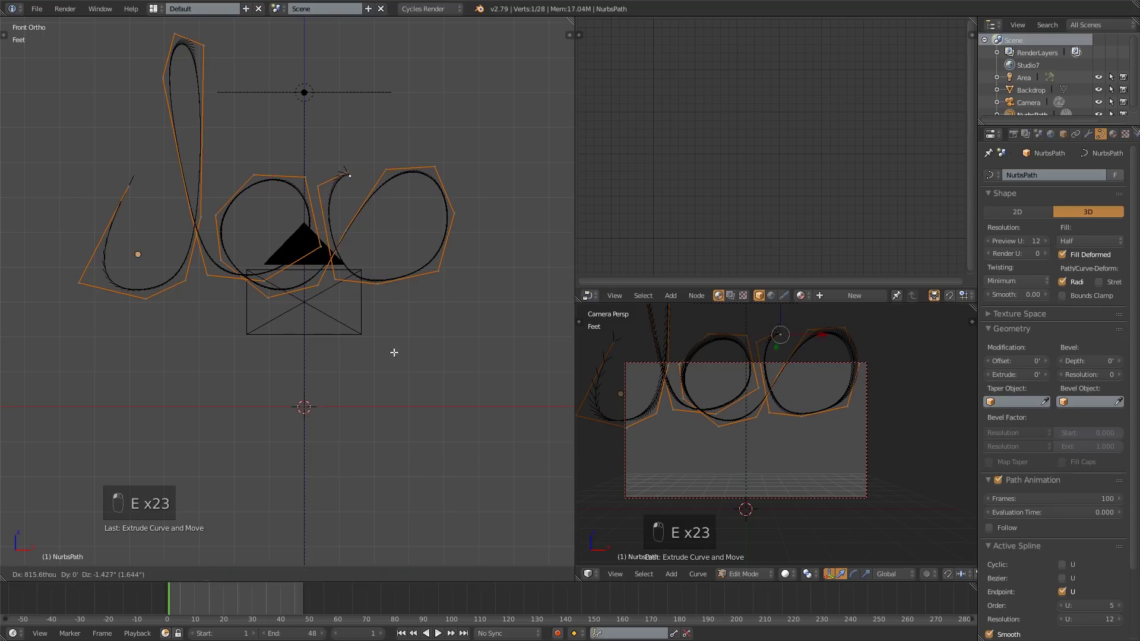
click(402, 428)
- Extrude the p's stem downward into a descender loop and back up
key(e)
click(393, 37)
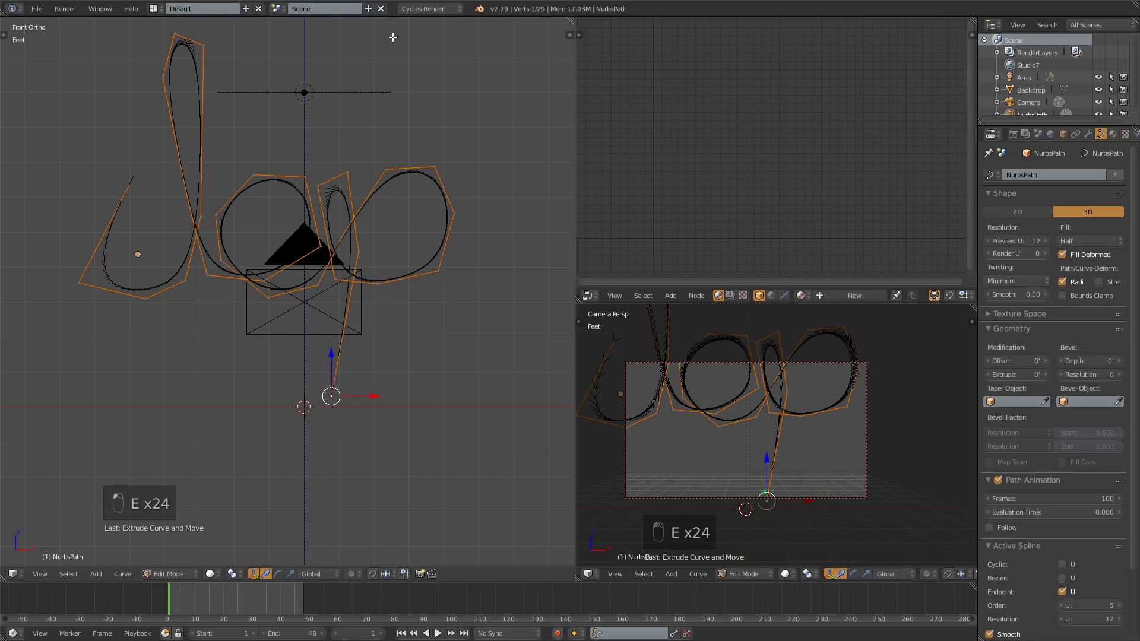
key(e)
click(339, 362)
key(e)
click(336, 276)
key(e)
click(438, 197)
key(e)
- Extrude points leading into and looping around the cursive e
shift+middle_drag(437, 202, 317, 208)
click(357, 309)
key(e)
click(380, 315)
key(e)
click(434, 314)
key(e)
click(443, 303)
key(e)
click(404, 253)
key(e)
click(373, 285)
key(e)
click(359, 315)
key(e)
click(361, 356)
- Extrude tail points out of the e, rising to the right
key(e)
click(392, 383)
key(e)
click(431, 375)
key(e)
click(482, 325)
- Add the final tail point and preview the smooth curve in Object Mode
key(e)
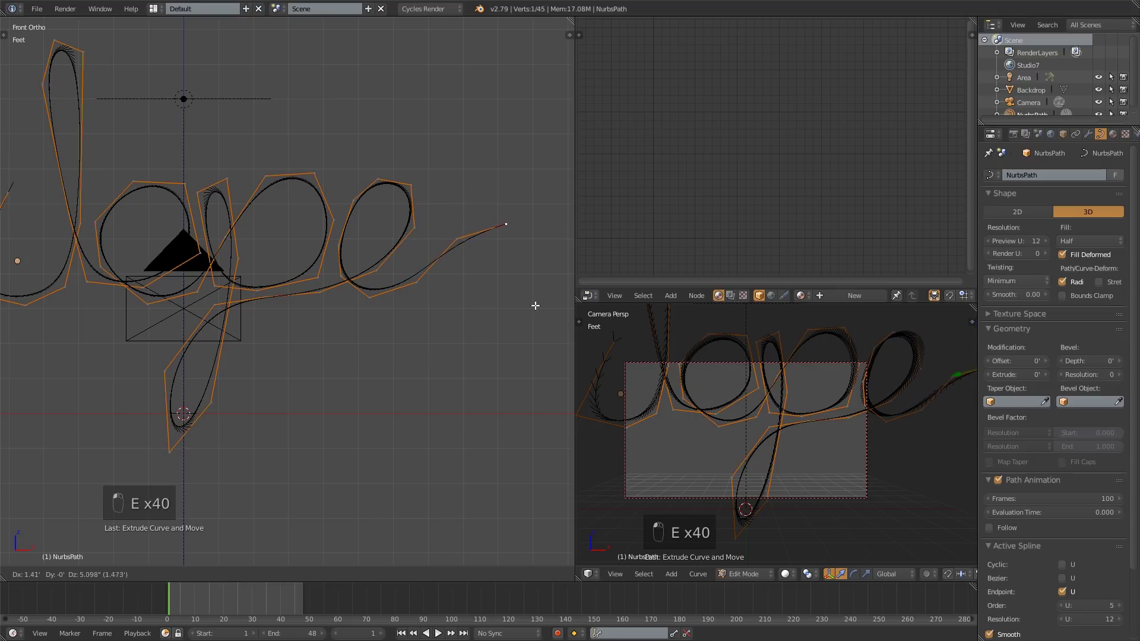
click(535, 305)
scroll(442, 305, down, 1)
key(Tab)
scroll(442, 304, down, 1)
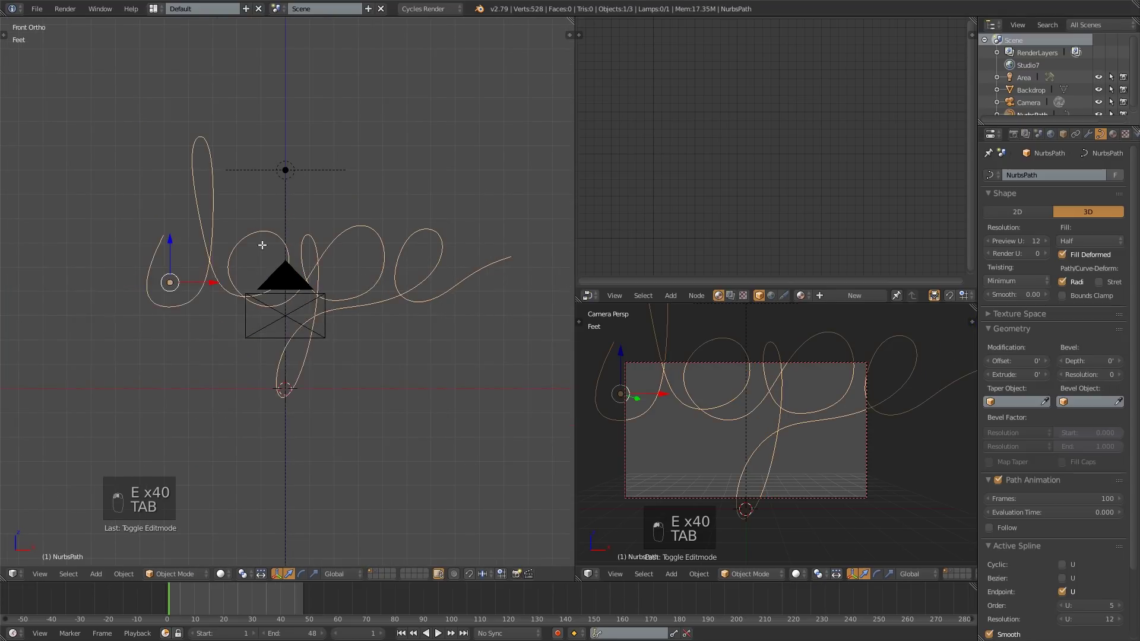
key(Tab)
scroll(203, 244, up, 2)
- Reposition the first point and extrude a lead-in stroke before the d
right_click(97, 325)
key(g)
click(143, 243)
key(g)
click(115, 264)
key(e)
click(172, 246)
key(Tab)
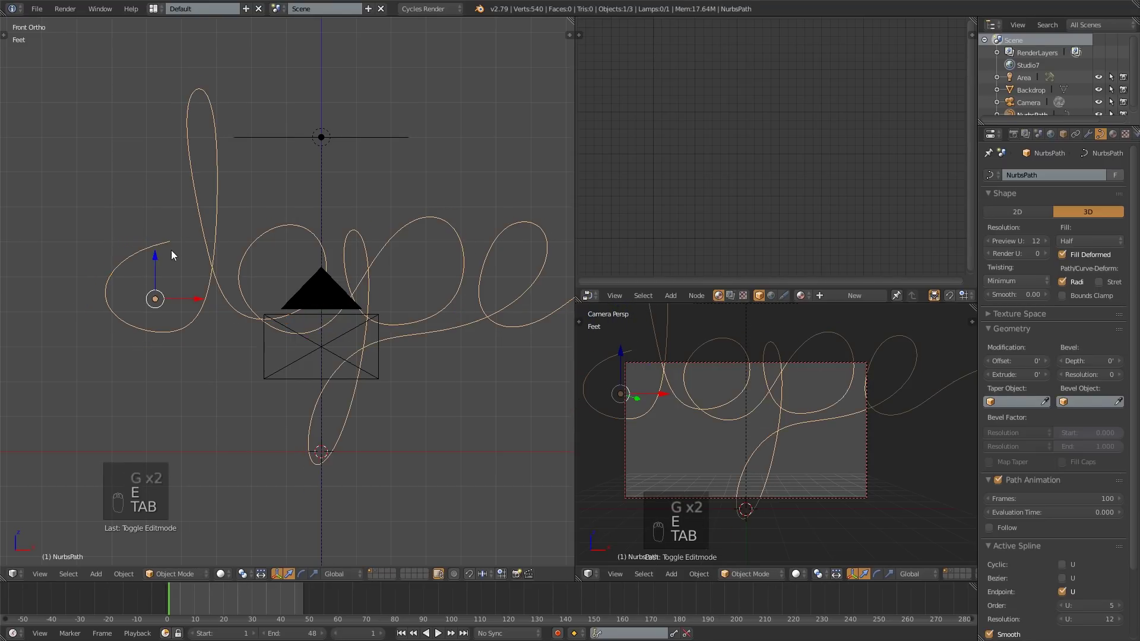
- Scale the whole curve down and move it down-right
shift+middle_drag(335, 297, 313, 270)
key(s)
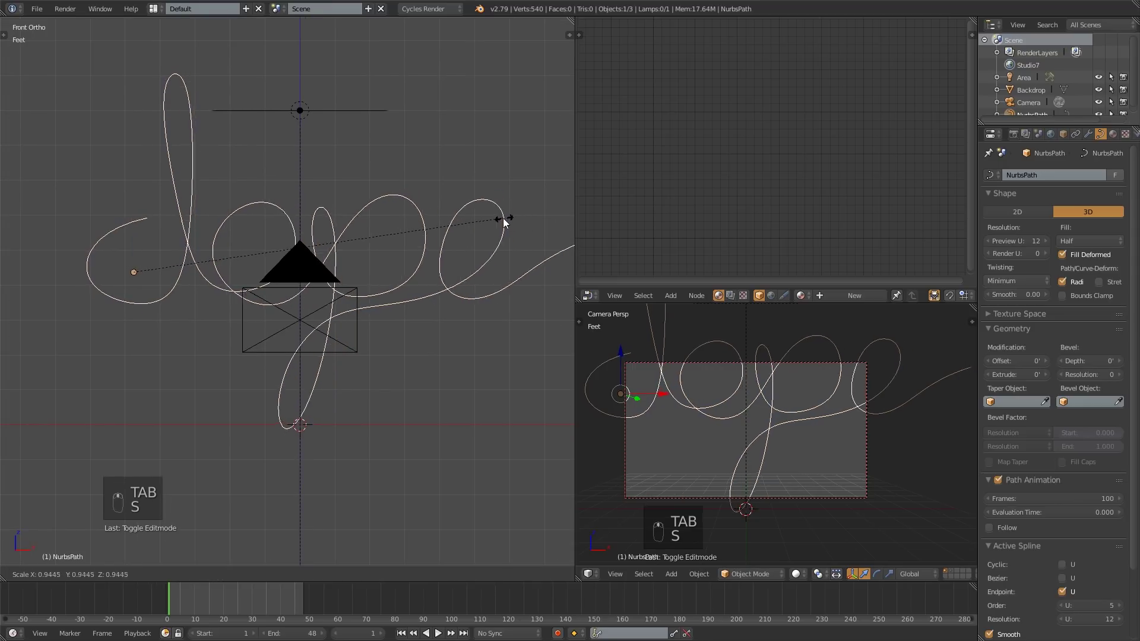
click(345, 235)
key(g)
click(402, 275)
scroll(329, 307, up, 2)
shift+middle_drag(287, 364, 308, 330)
scroll(356, 326, up, 1)
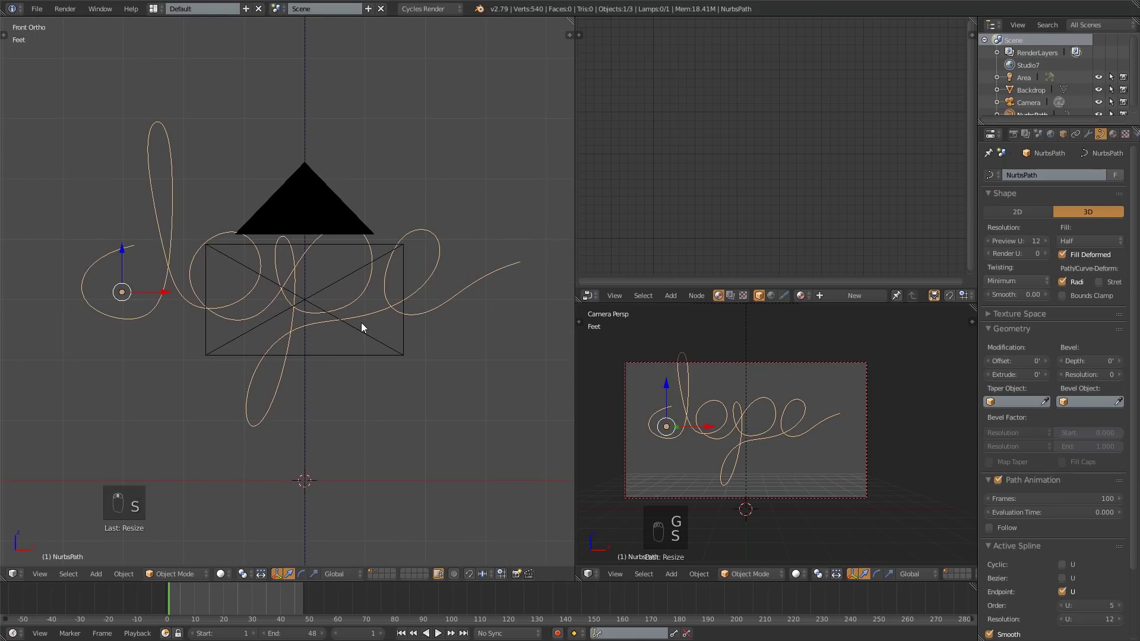
- Shrink the curve further and centre it within the camera frame
key(g)
click(406, 333)
key(s)
click(400, 311)
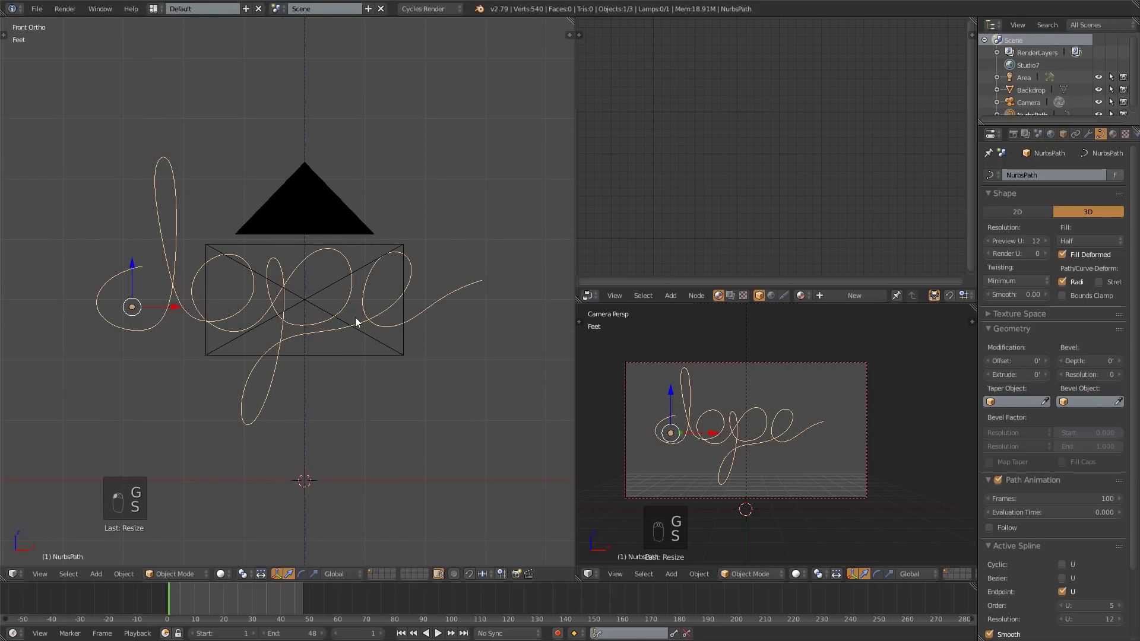
key(g)
click(382, 318)
key(s)
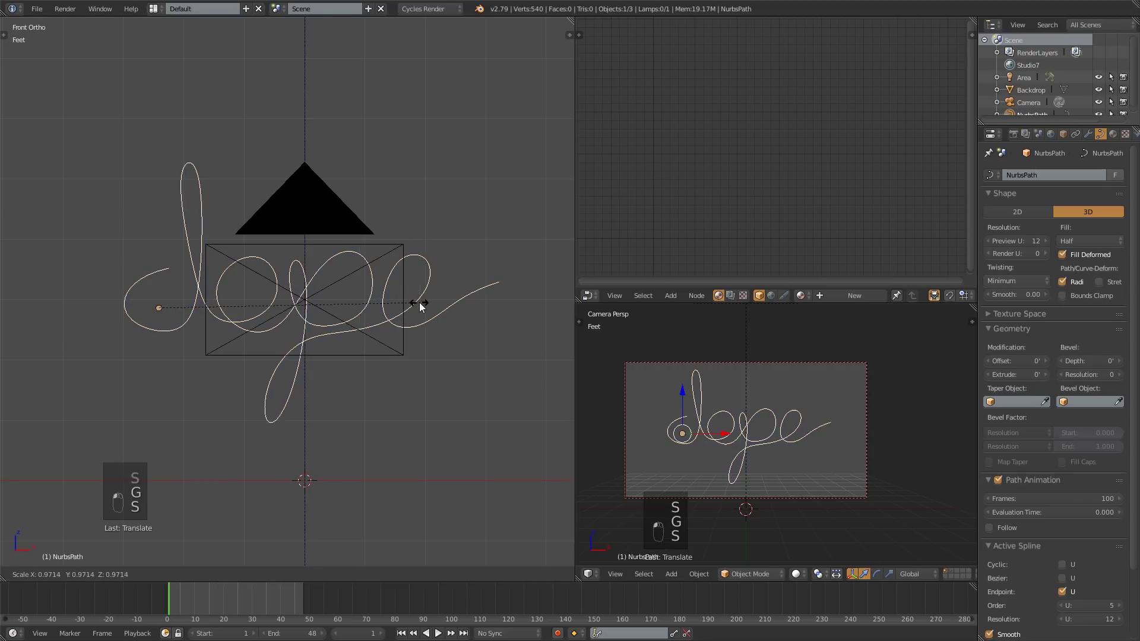
click(453, 303)
key(g)
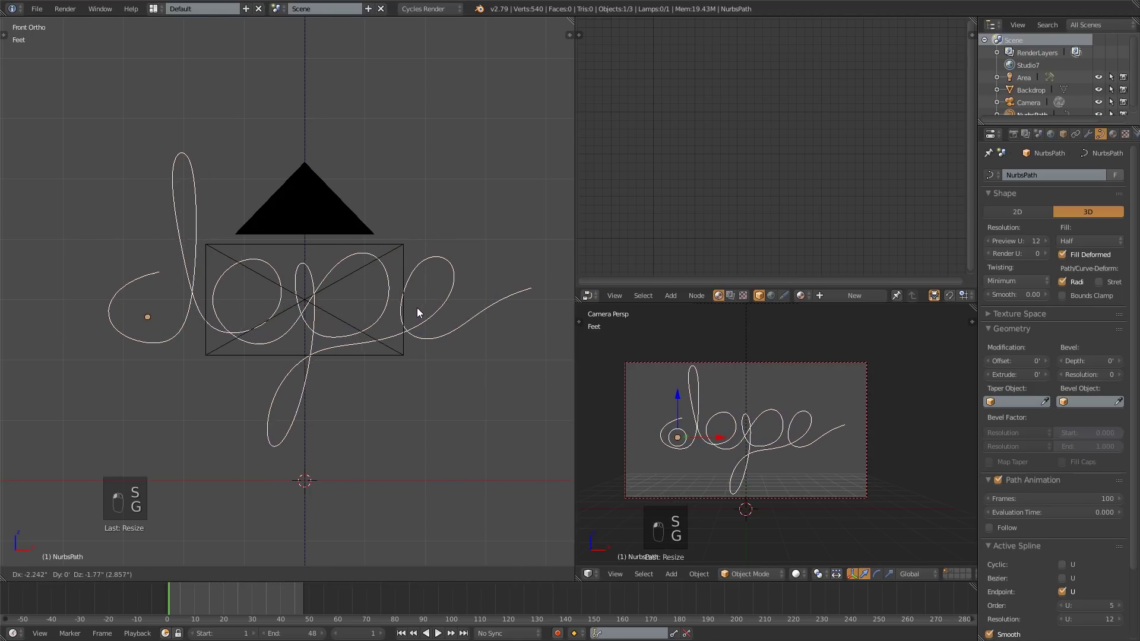
click(416, 308)
- Lower the control point at the top of the d's ascender
key(Tab)
right_click(180, 161)
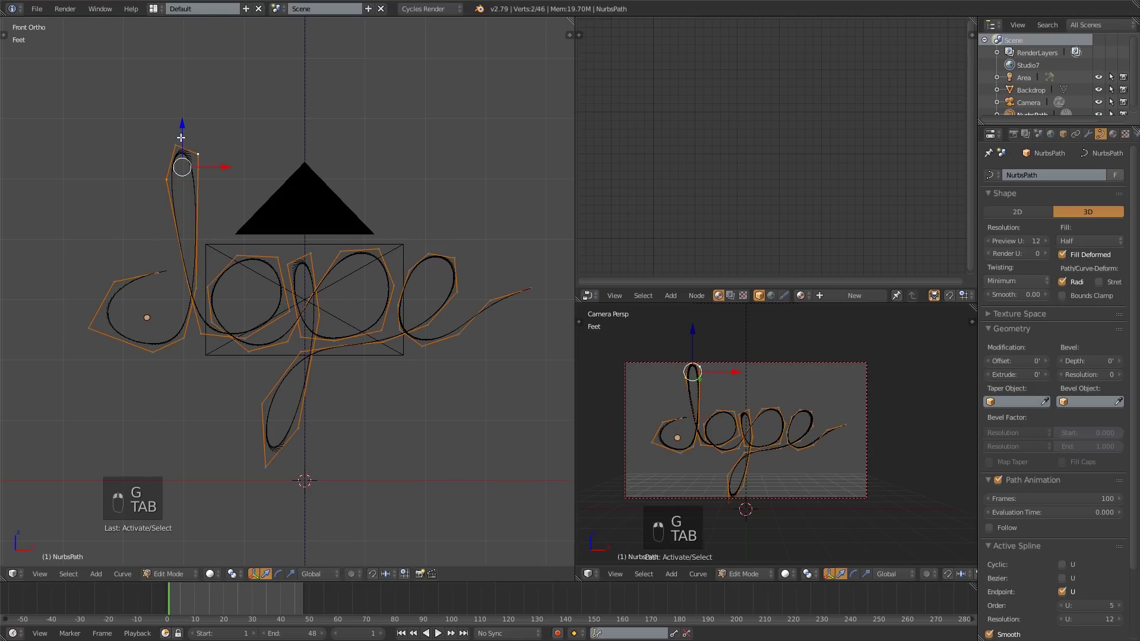
drag(179, 112, 179, 128)
key(Tab)
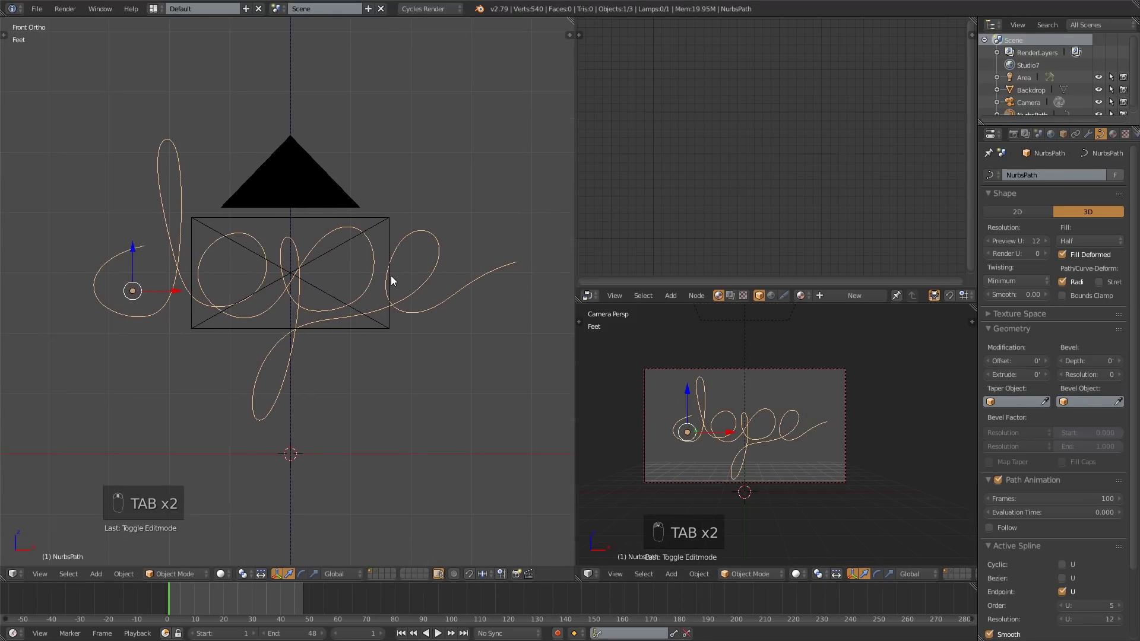
middle_drag(391, 275, 322, 306)
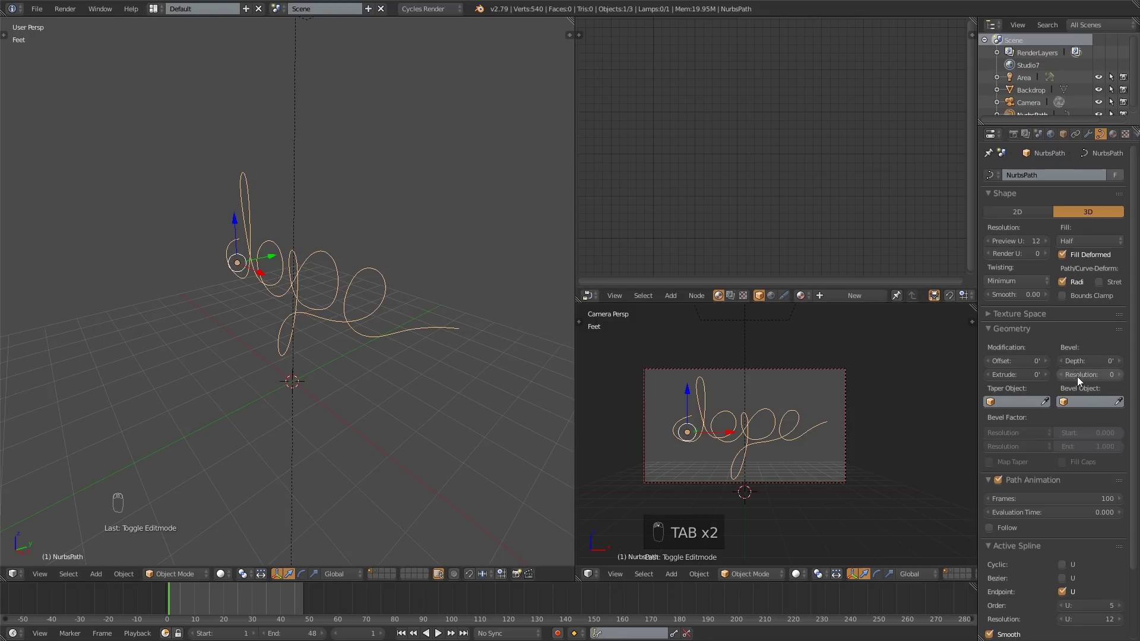
- Give the dope curve a 6.64" bevel depth, turning it into a half-filled tube
drag(1081, 362, 1128, 362)
mouse_move(77, 304)
middle_down()
mouse_move(222, 326)
mouse_move(407, 321)
mouse_move(190, 323)
mouse_move(430, 300)
mouse_move(408, 315)
mouse_move(261, 305)
mouse_move(349, 313)
middle_up()
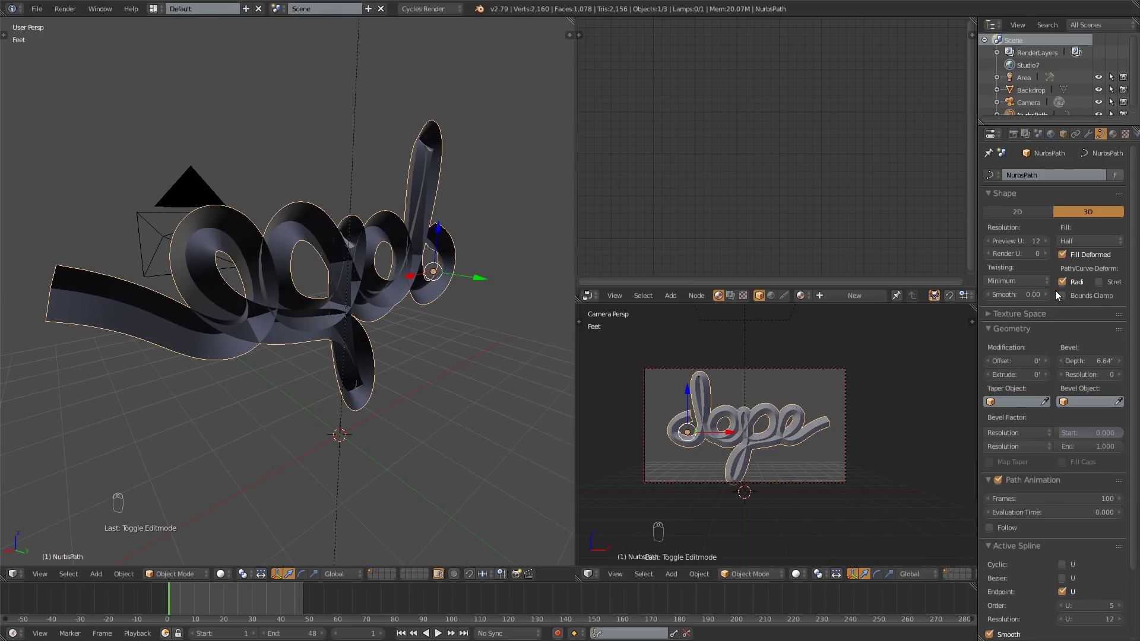
mouse_move(285, 297)
middle_down()
mouse_move(399, 304)
mouse_move(301, 308)
middle_up()
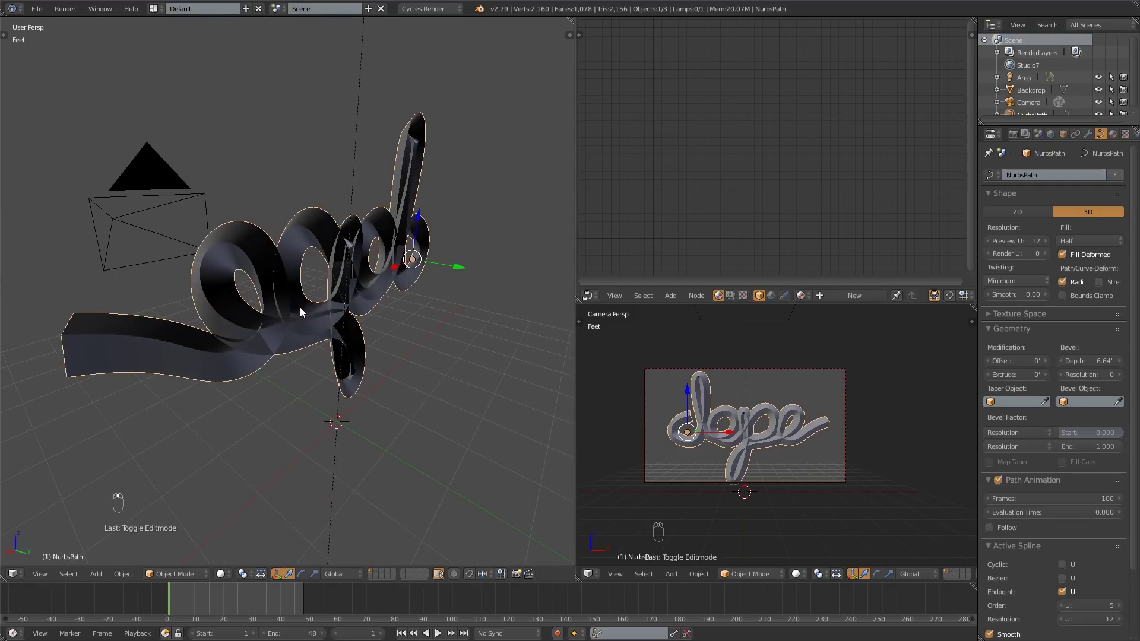
- Set the tube's fill mode to Full so it is filled all around
click(1074, 240)
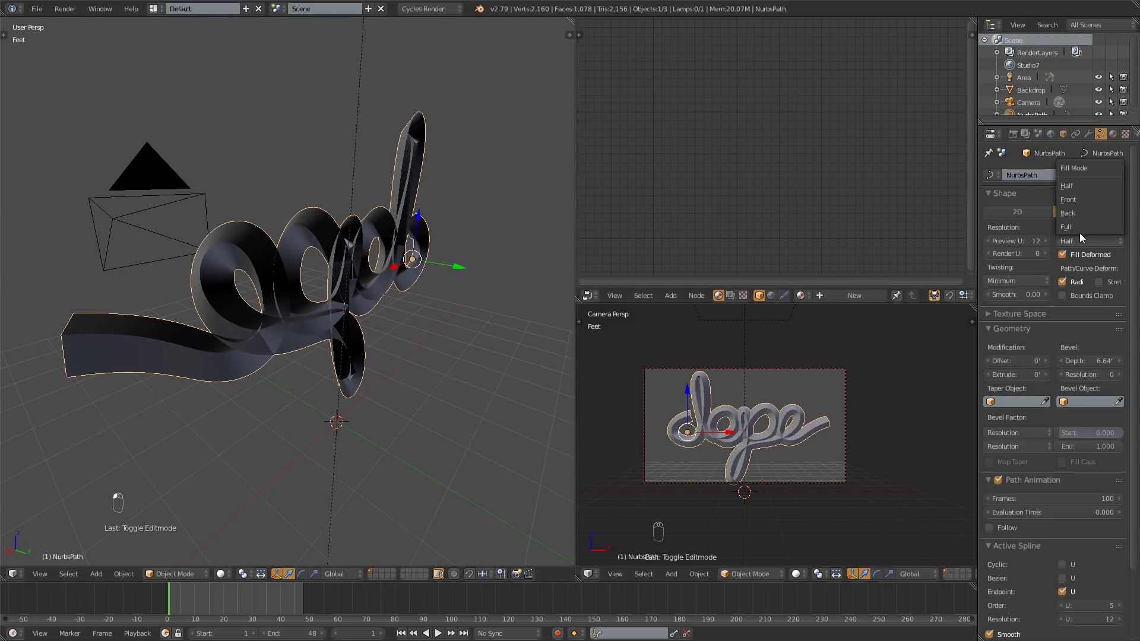
click(1082, 229)
middle_drag(537, 301, 440, 347)
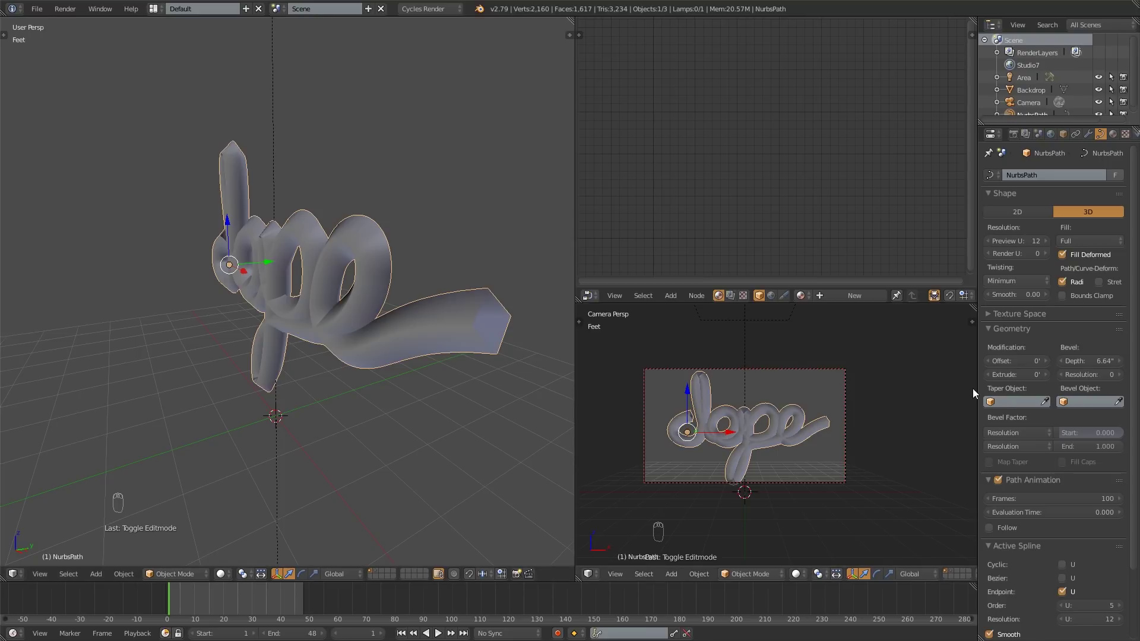
middle_drag(519, 354, 541, 324)
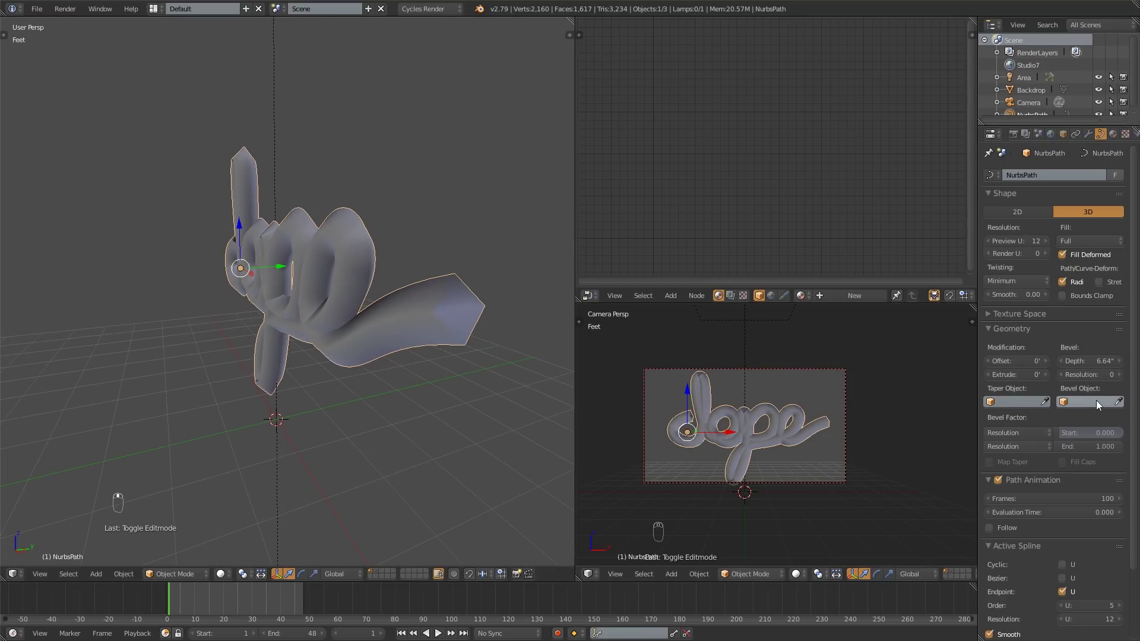
- Raise the bevel resolution to 5 for a smoothly round tube profile
click(1119, 376)
click(1119, 375)
click(1119, 376)
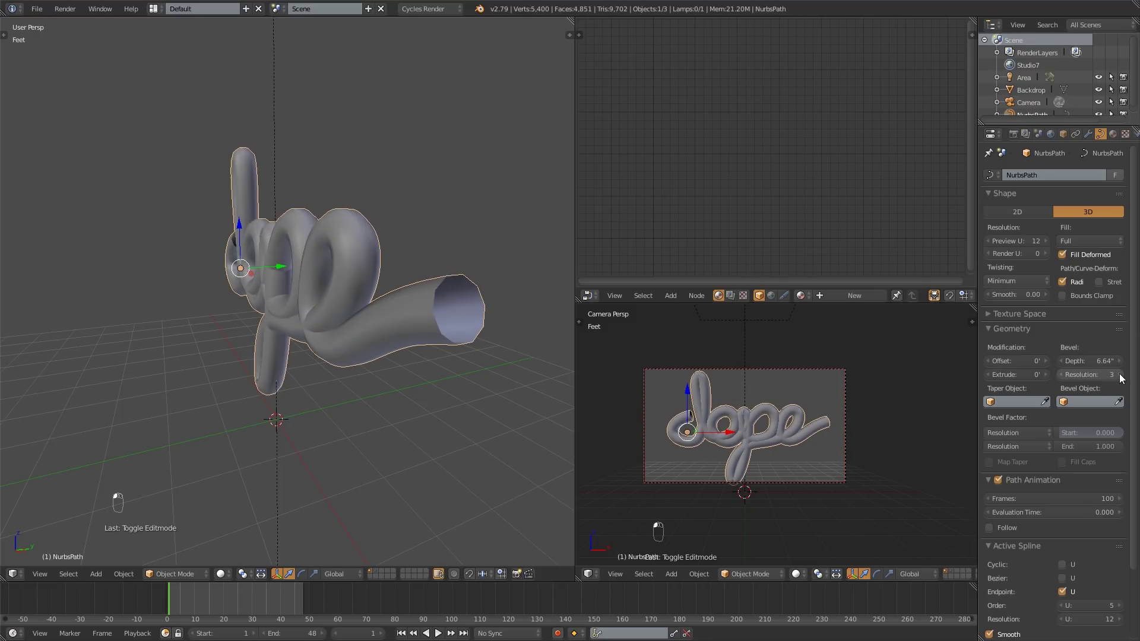
click(1119, 376)
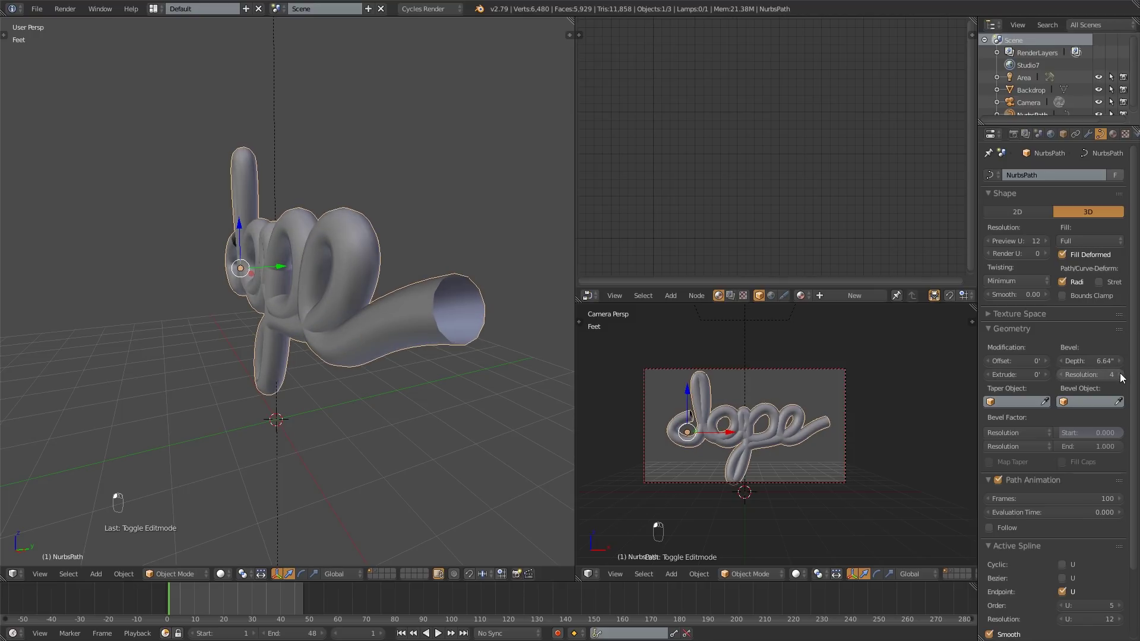
click(1119, 376)
middle_drag(535, 308, 220, 301)
- In Edit Mode, move control points of the d loop along the Y axis
scroll(383, 326, up, 2)
middle_drag(383, 326, 318, 324)
key(Tab)
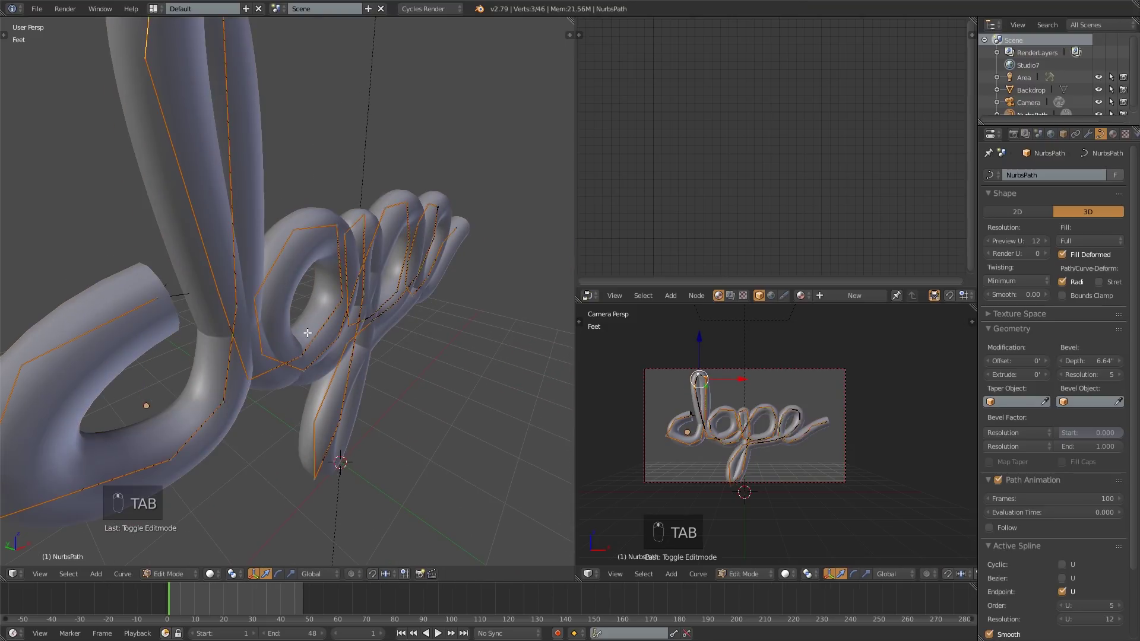
drag(224, 365, 238, 301)
middle_drag(238, 301, 381, 404)
middle_drag(362, 455, 362, 426)
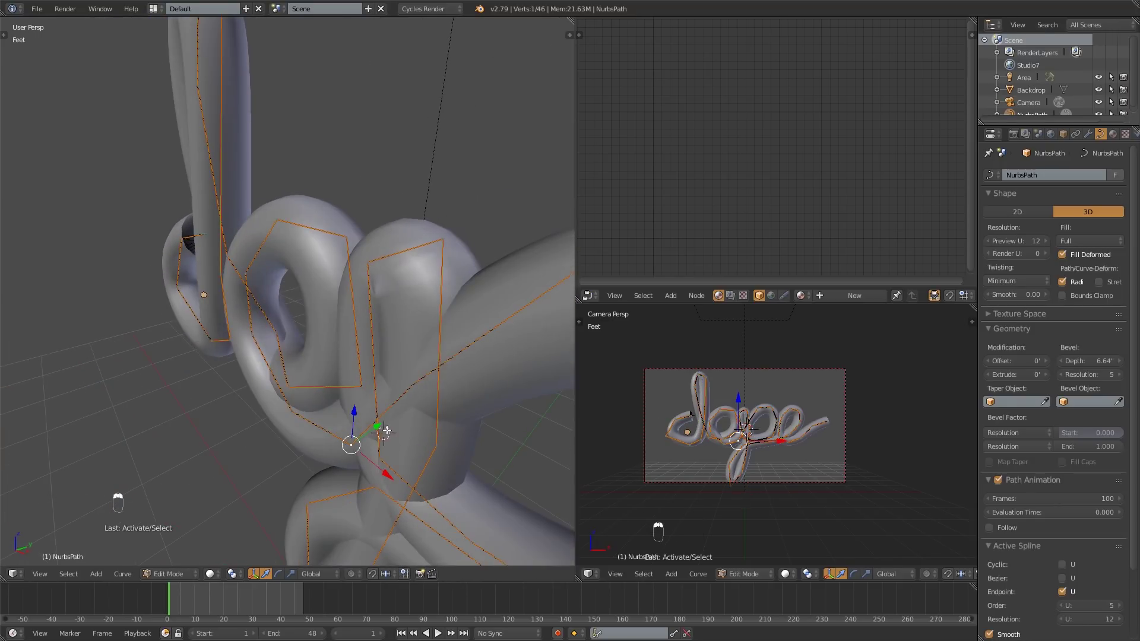
drag(377, 426, 407, 381)
- Push more control points of the do loops along Y to reshape them
drag(415, 249, 409, 263)
middle_drag(409, 263, 373, 487)
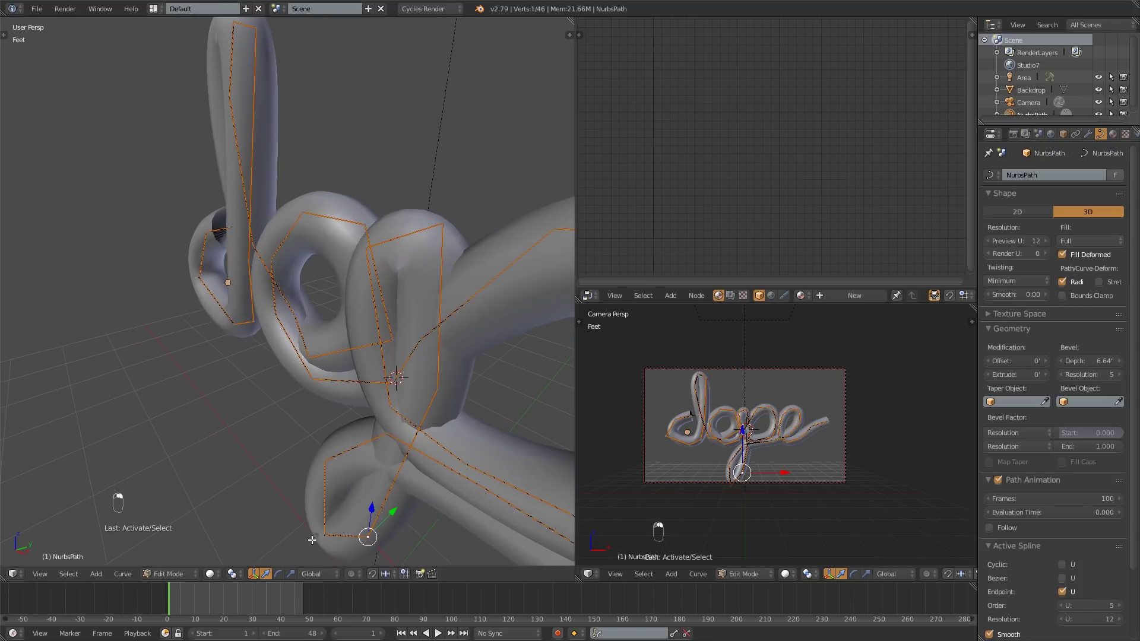
drag(365, 516, 399, 497)
middle_drag(399, 498, 390, 414)
drag(409, 384, 417, 377)
middle_drag(417, 378, 339, 420)
- Move two more selected control points along Y and return to Object Mode
shift+right_click(415, 432)
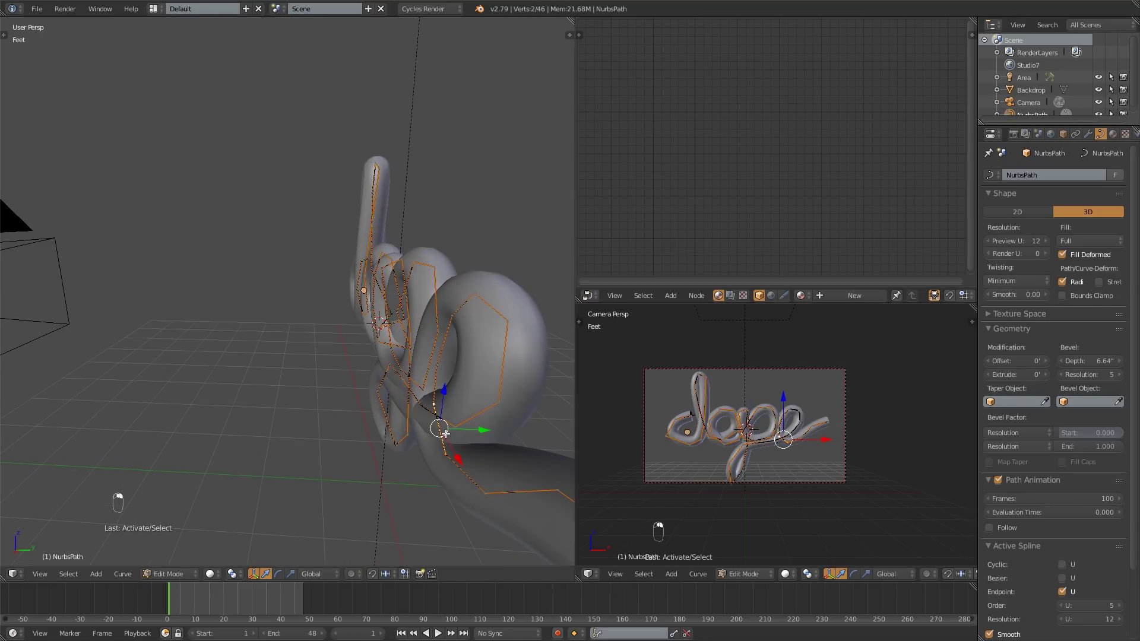
drag(451, 433, 490, 434)
click(499, 432)
middle_drag(499, 432, 370, 364)
key(Tab)
scroll(373, 369, up, 2)
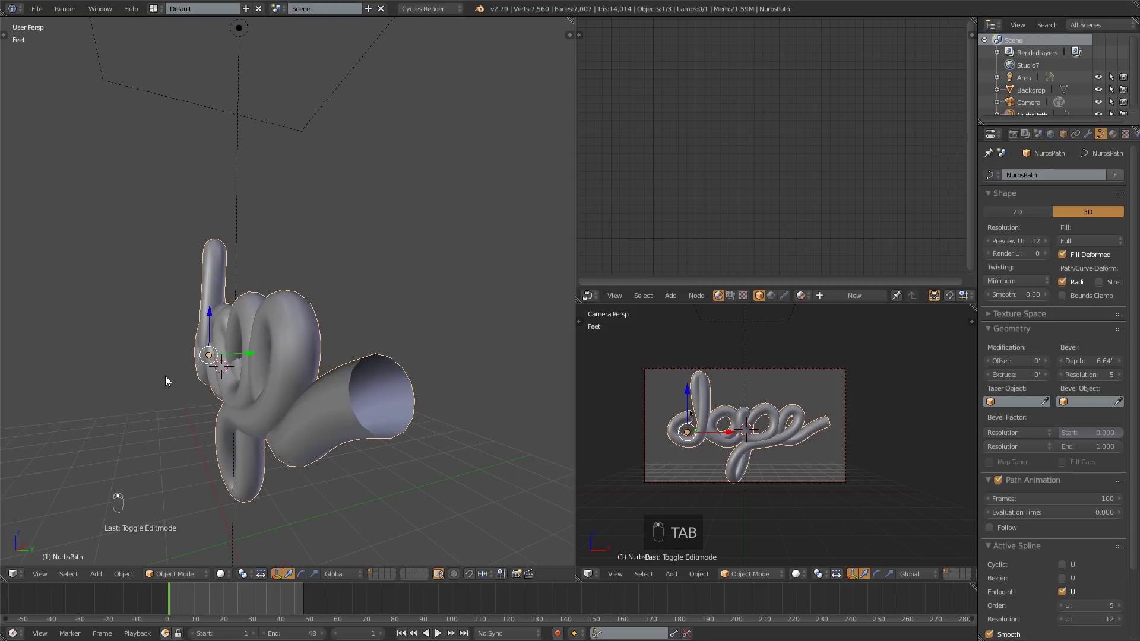
- Move one more control point of the dope curve 2.552" and return to Object Mode
middle_drag(163, 376, 214, 399)
key(Tab)
right_click(214, 399)
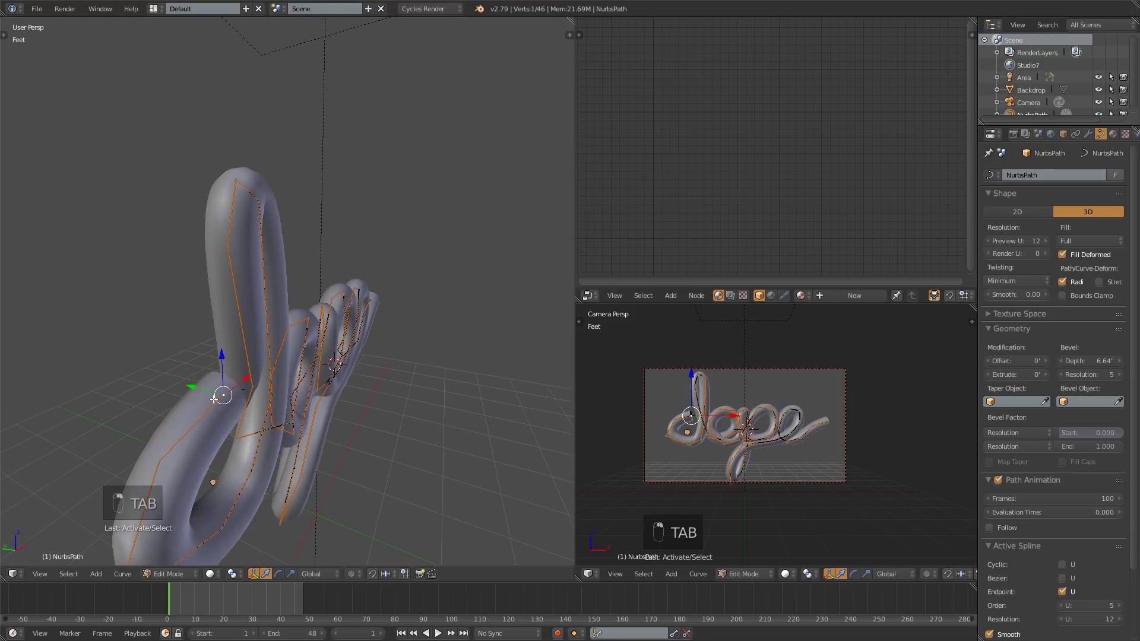
drag(247, 386, 228, 330)
key(Tab)
middle_drag(394, 291, 369, 383)
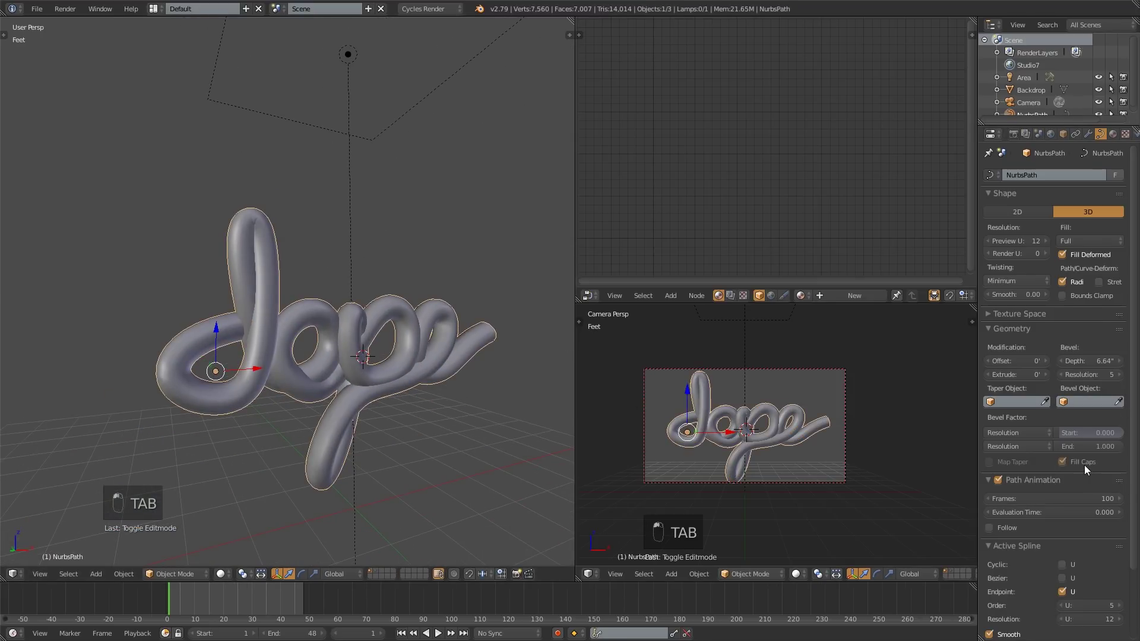
middle_drag(412, 352, 276, 354)
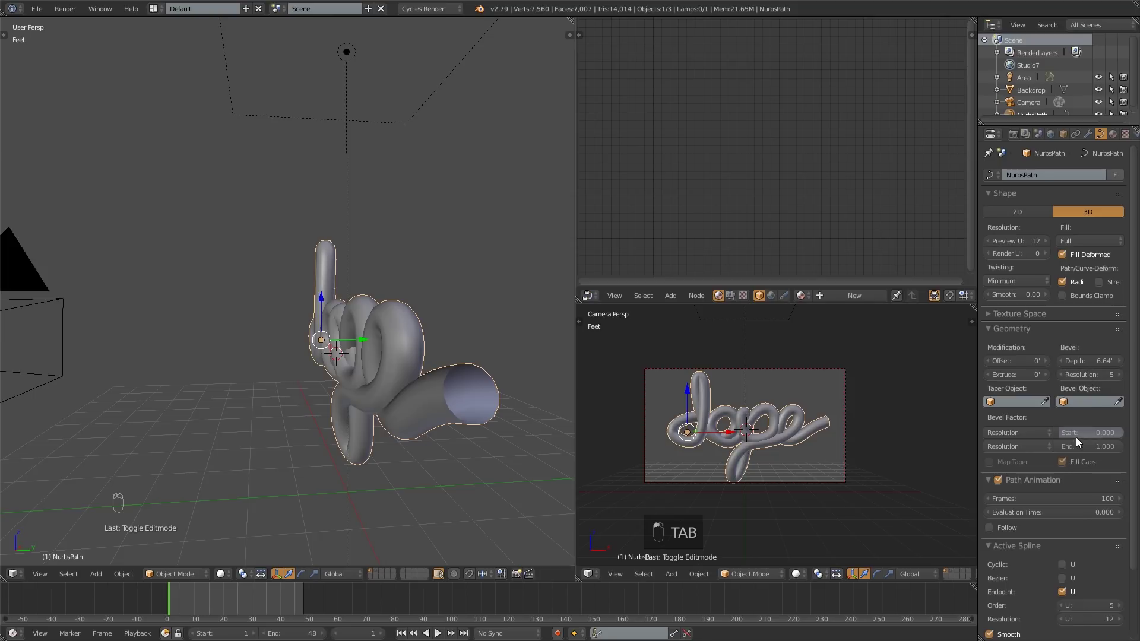
middle_drag(309, 411, 348, 412)
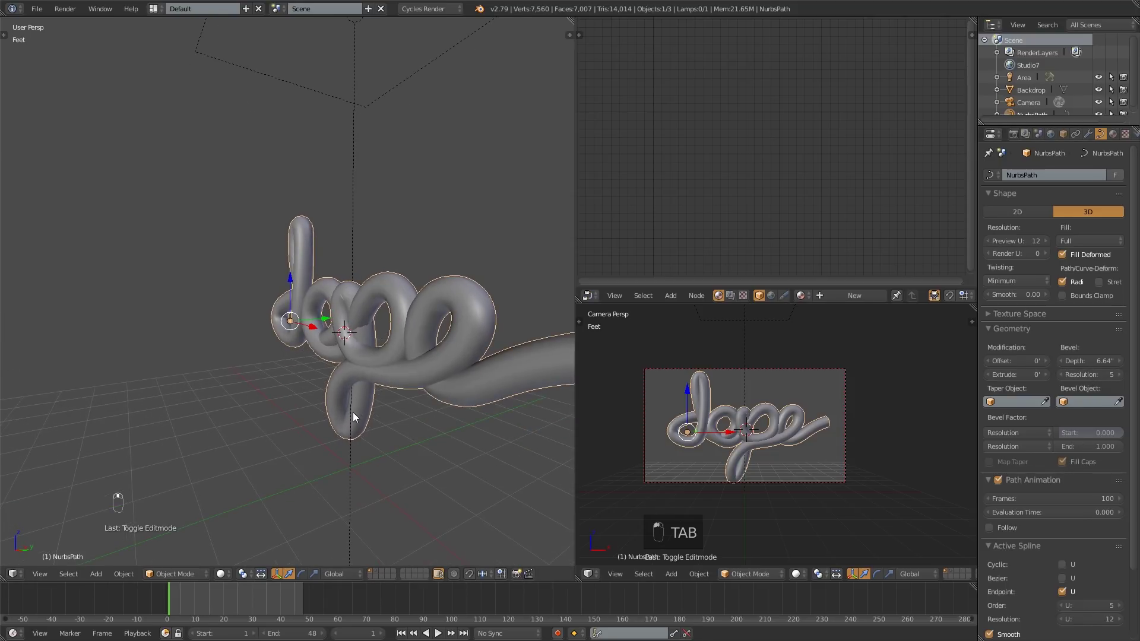
- Recentre the 3D cursor and add a Bezier circle below the lettering
key(shift+c)
key(shift+a)
key(shift+a)
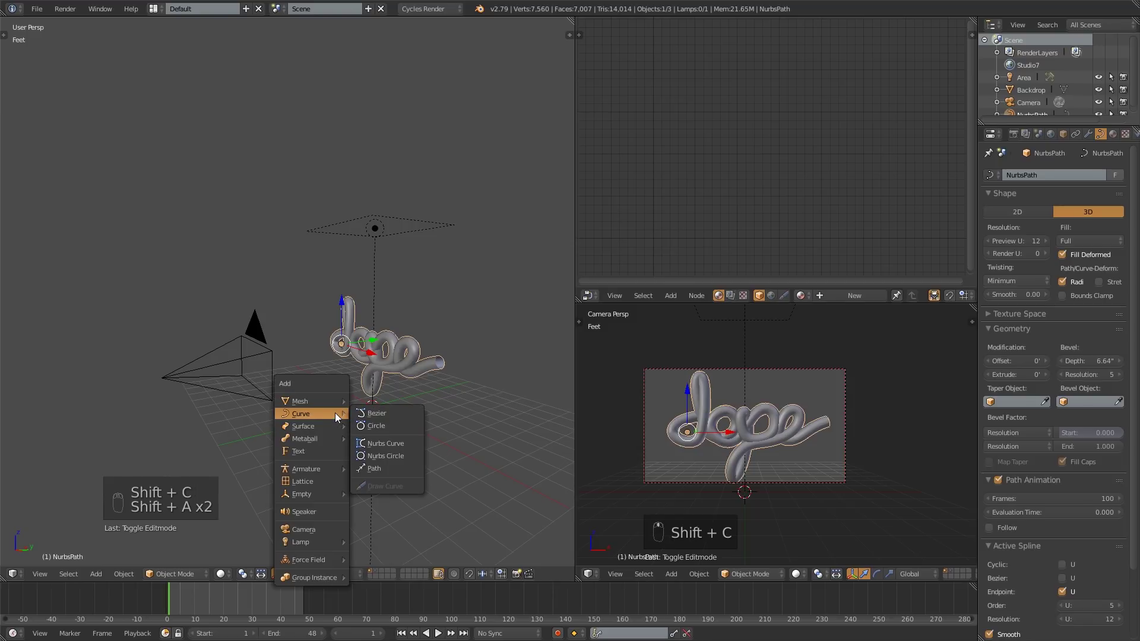
click(382, 426)
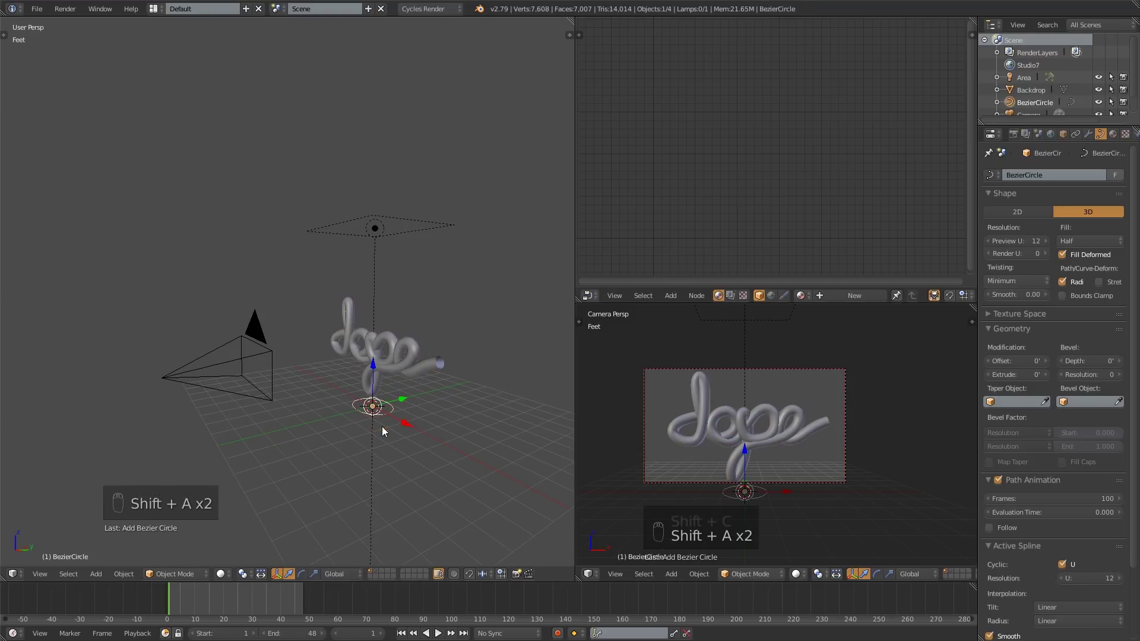
scroll(379, 422, up, 3)
drag(406, 392, 322, 407)
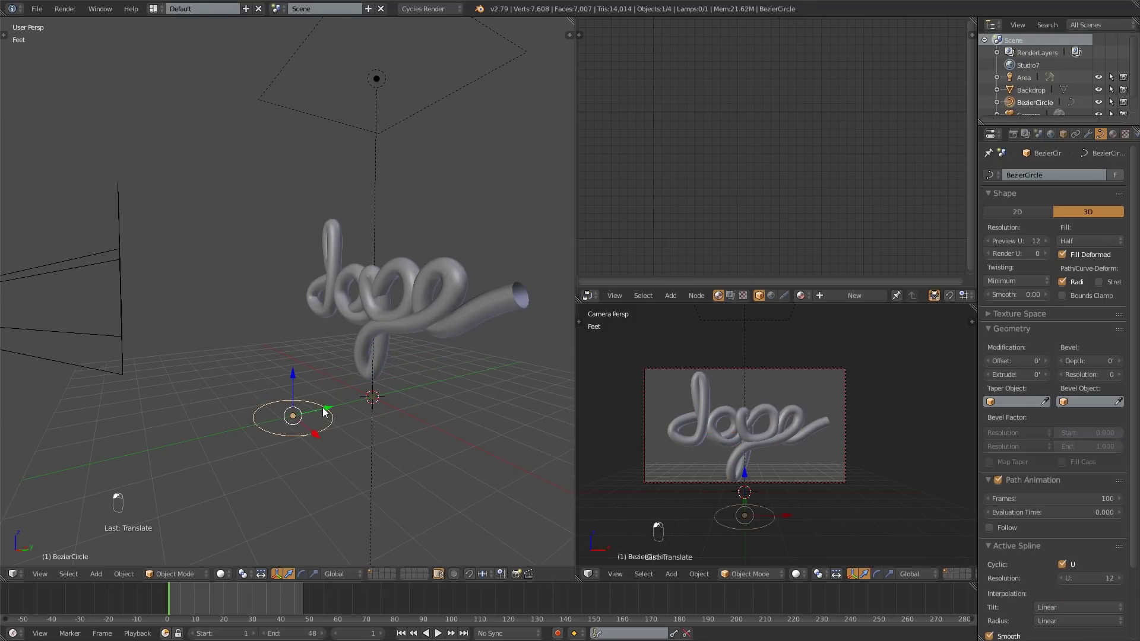
- Set BezierCircle as the dope curve's bevel object, thickening the tube
right_click(397, 324)
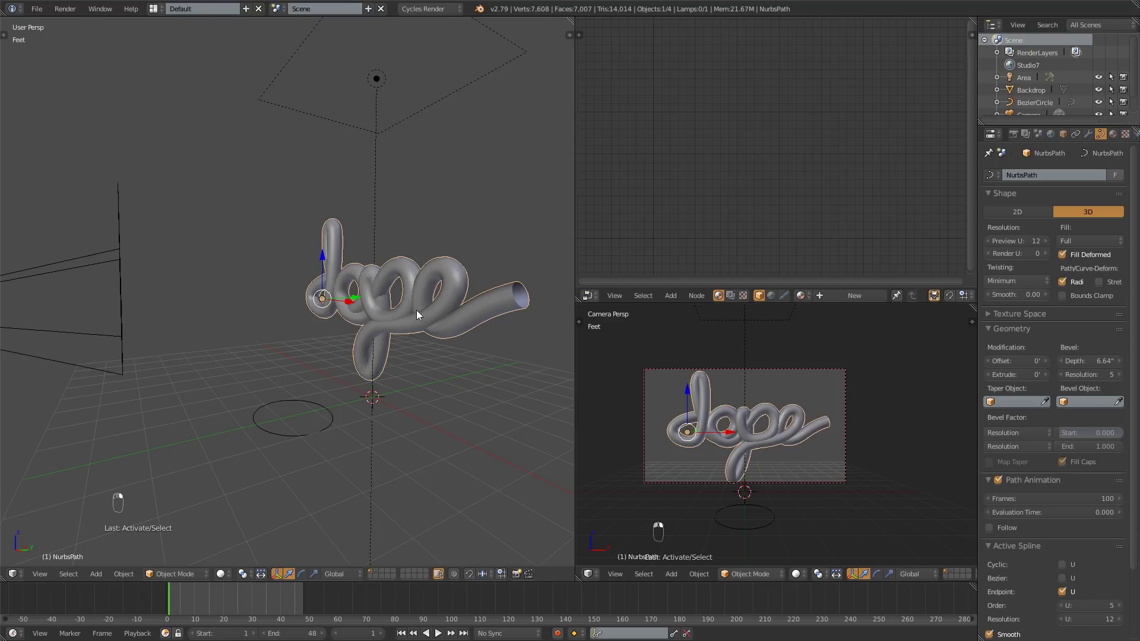
click(1120, 402)
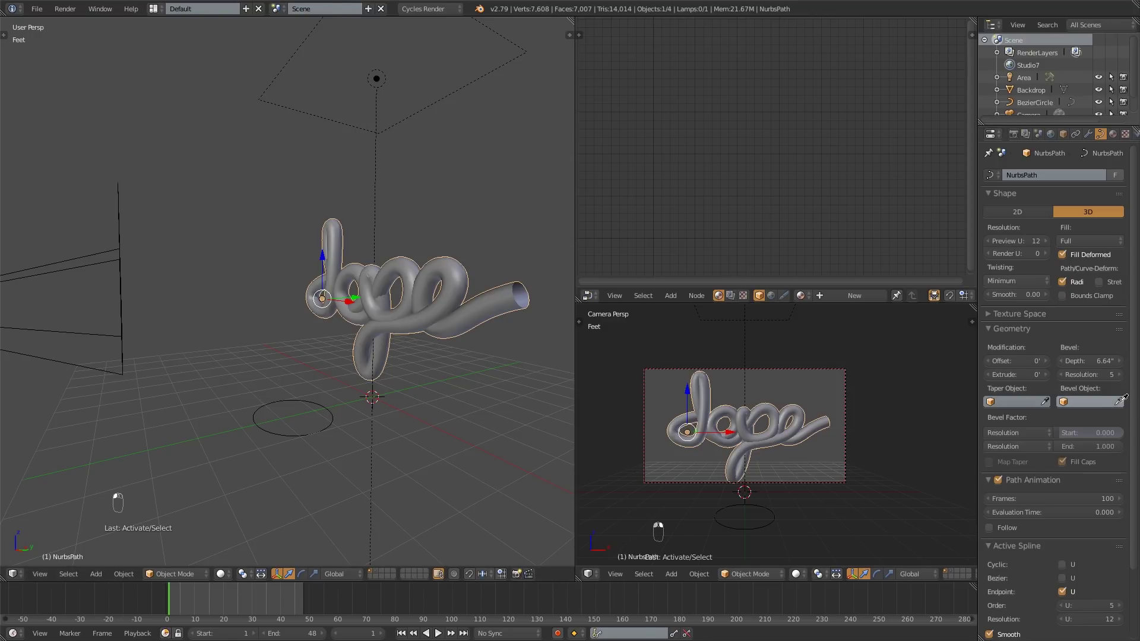
click(332, 423)
middle_drag(344, 420, 500, 343)
- Scale the BezierCircle down to slim the dope tube
middle_drag(341, 388, 336, 419)
right_click(323, 448)
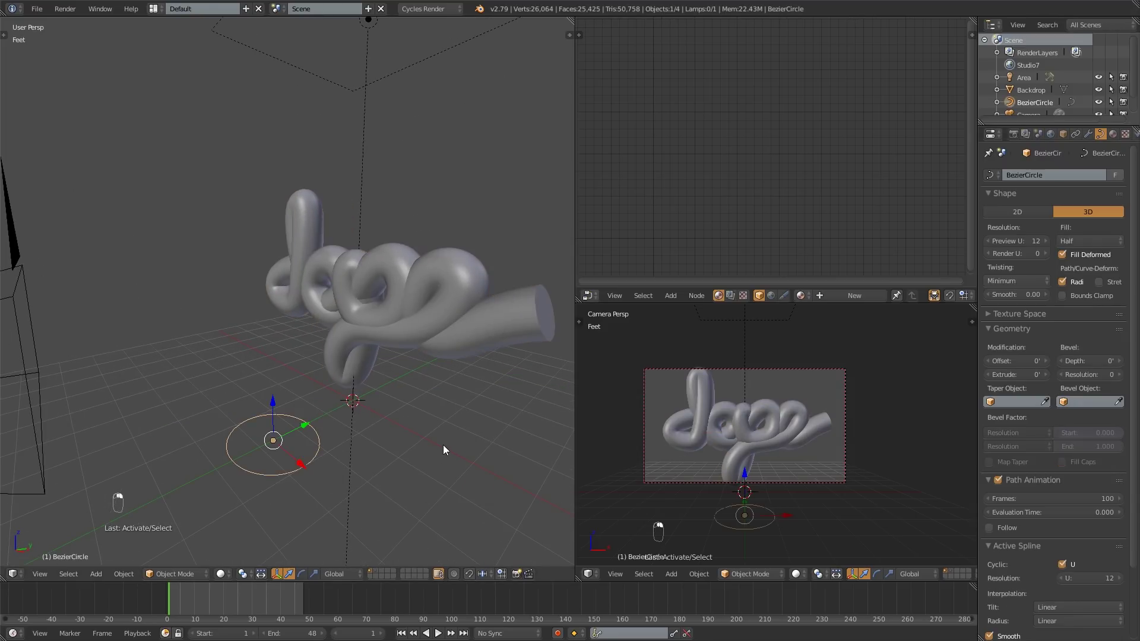
key(s)
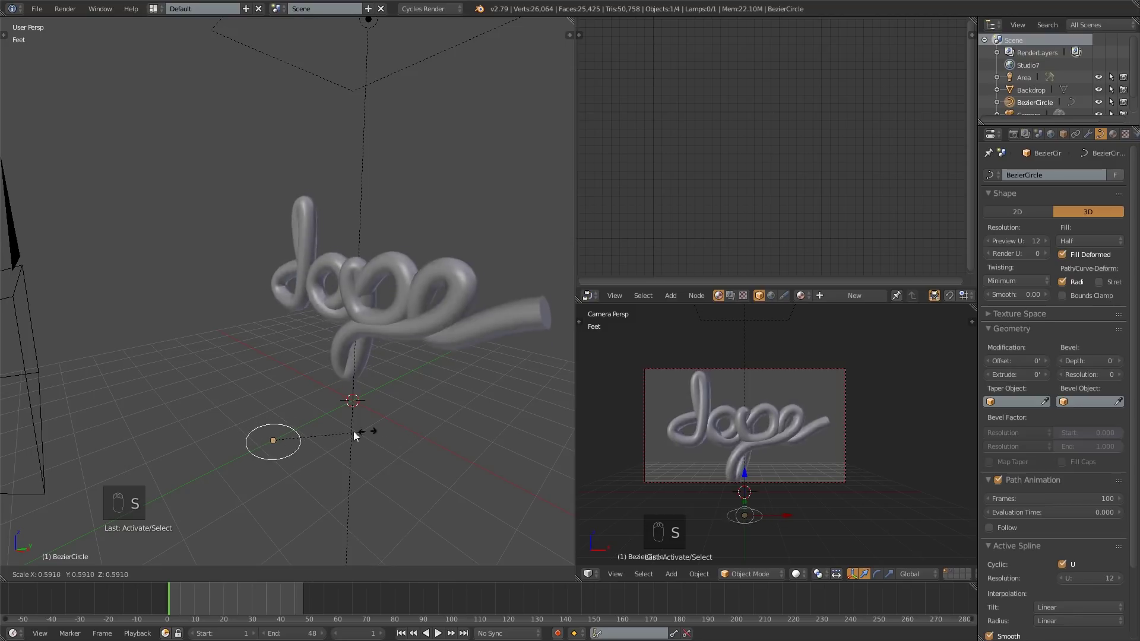
click(365, 433)
- Move one of the bevel circle's handles, then undo it and exit Edit Mode
key(Tab)
right_click(295, 429)
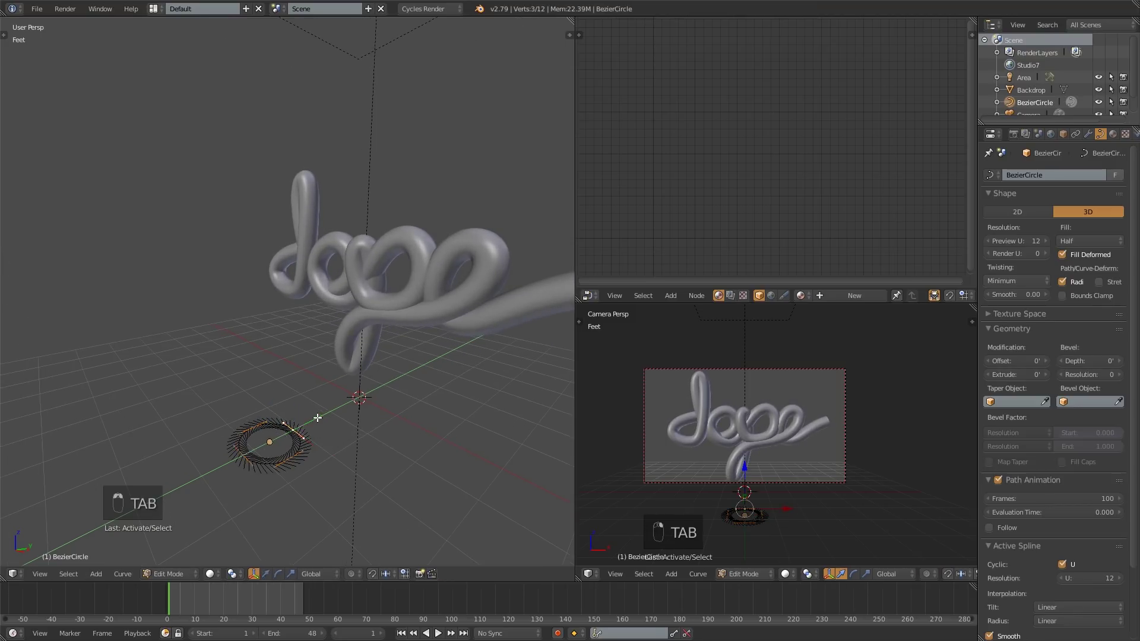
right_click(305, 439)
key(g)
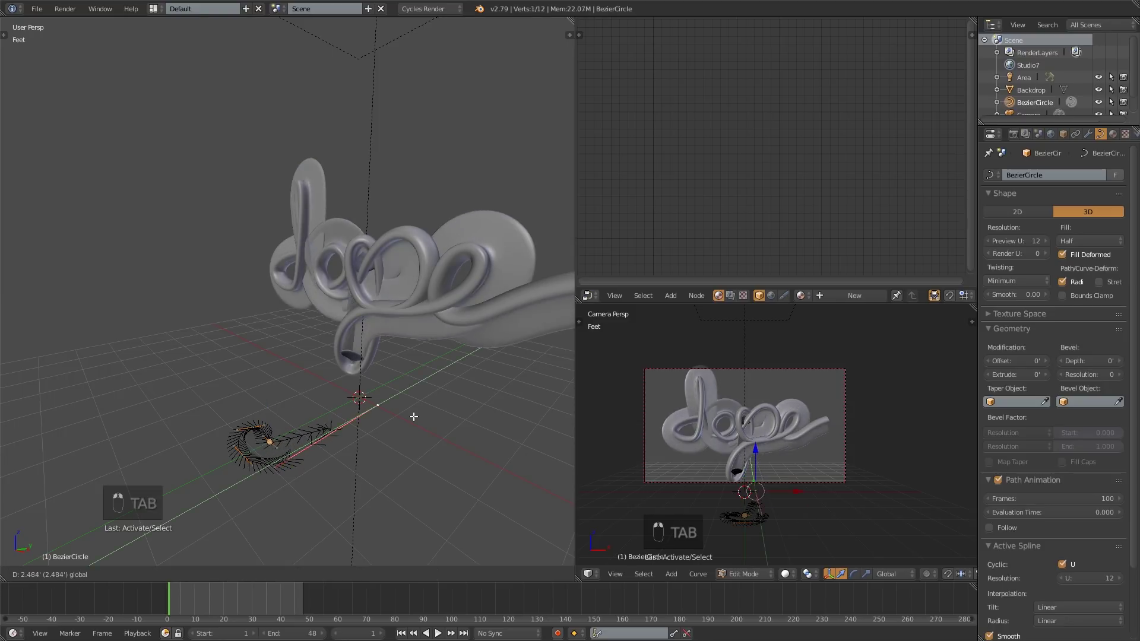
click(392, 432)
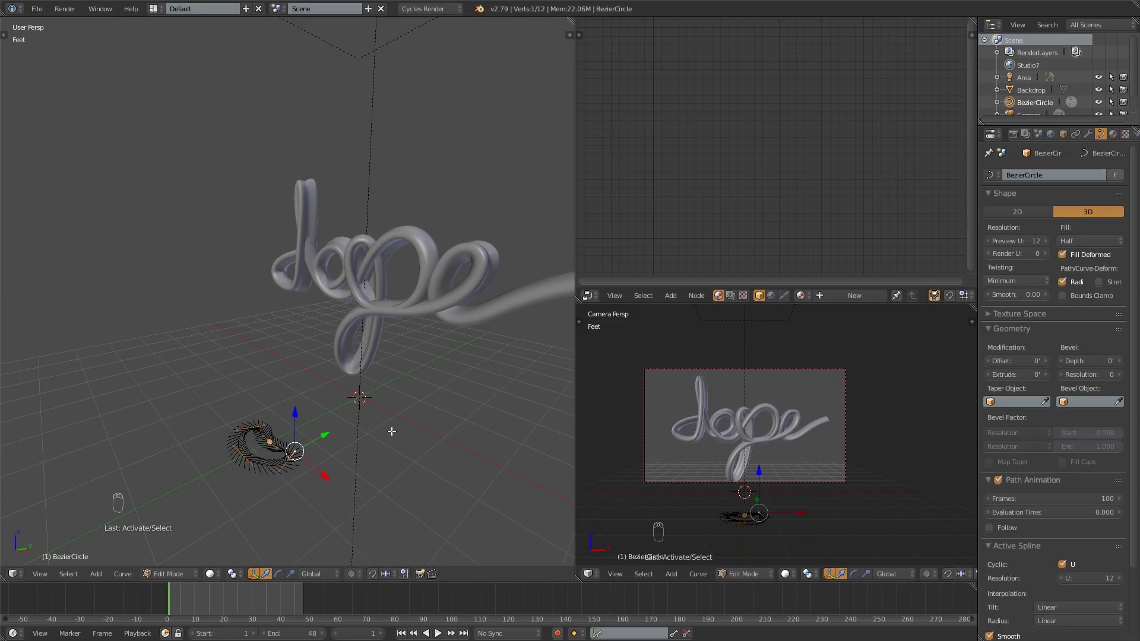
key(ctrl+z)
key(ctrl+z)
key(Tab)
- Select the dope path in Edit Mode and pick one of its control points
key(z)
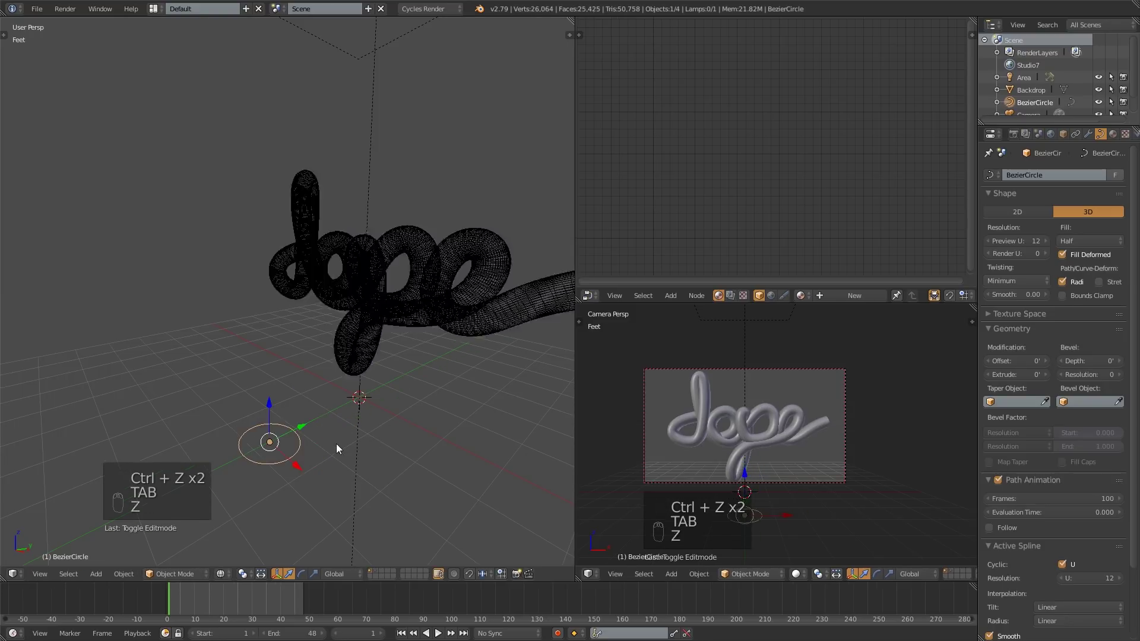
key(z)
middle_drag(405, 449, 315, 358)
right_click(180, 341)
key(Tab)
middle_drag(179, 340, 209, 360)
right_click(209, 359)
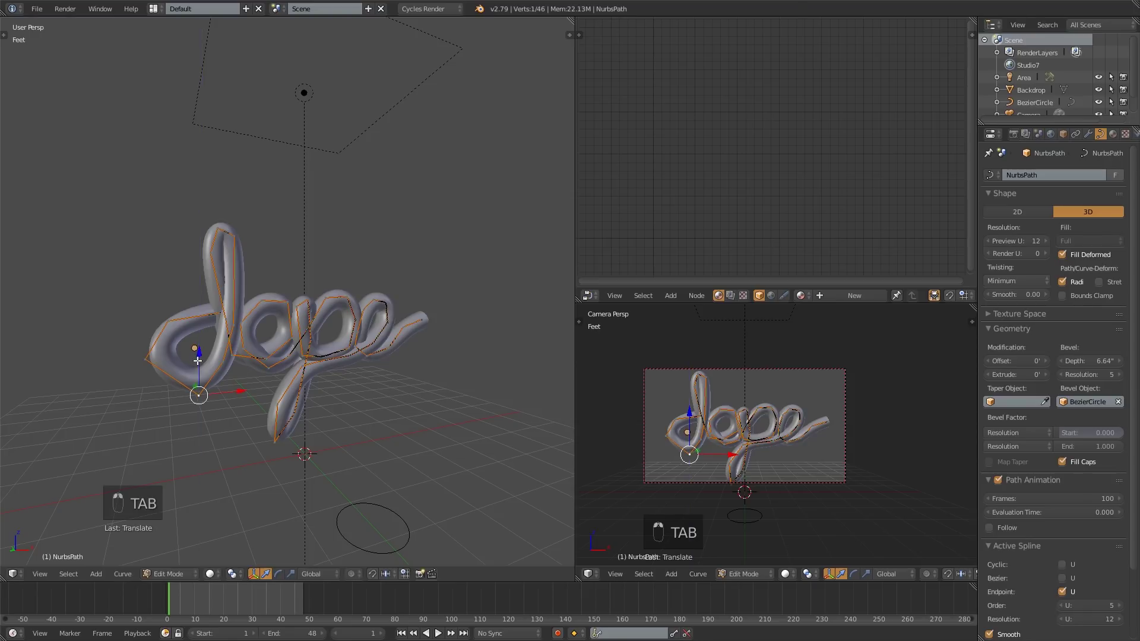
- Show the rendered view with the backdrop layer and shrink the dope tube slightly
key(Tab)
key(shift+z)
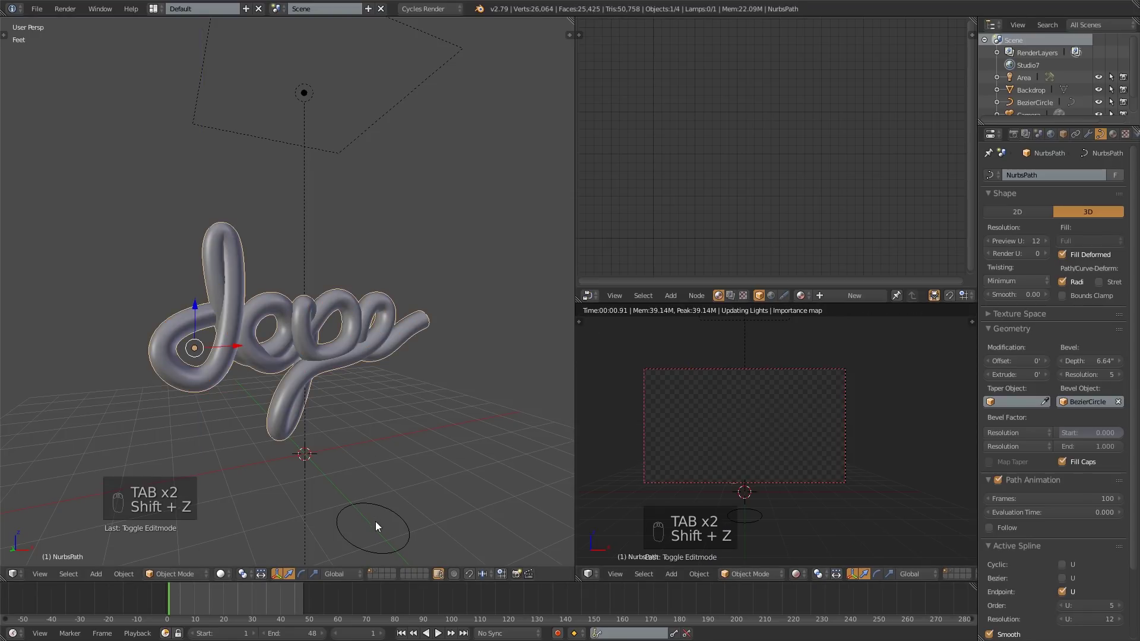
shift+click(375, 572)
middle_drag(352, 415, 392, 393)
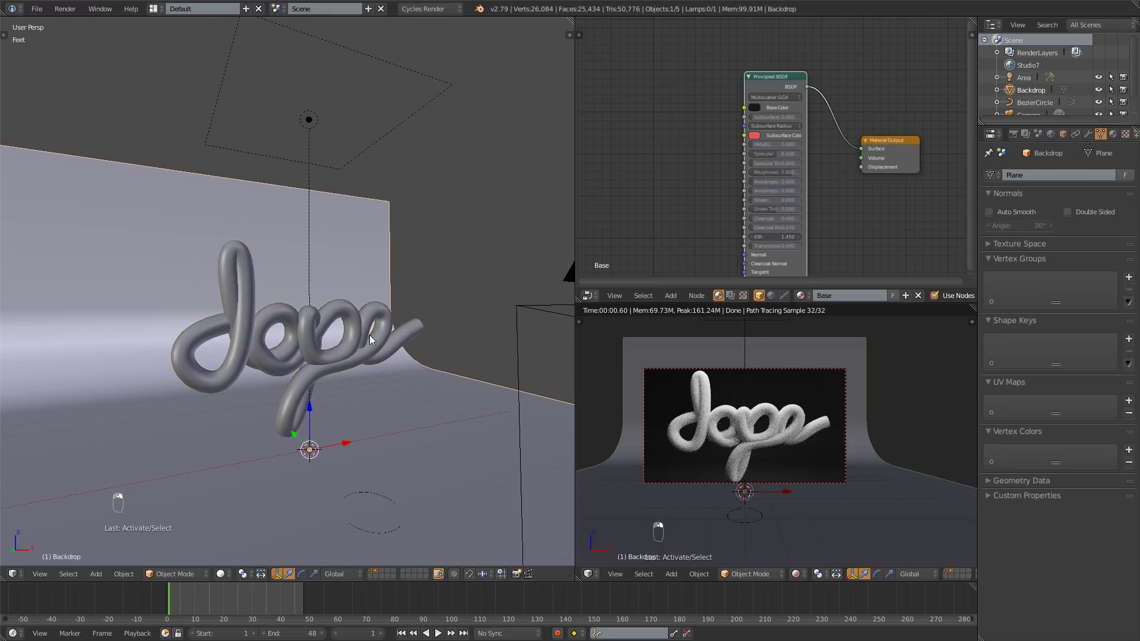
key(s)
click(386, 331)
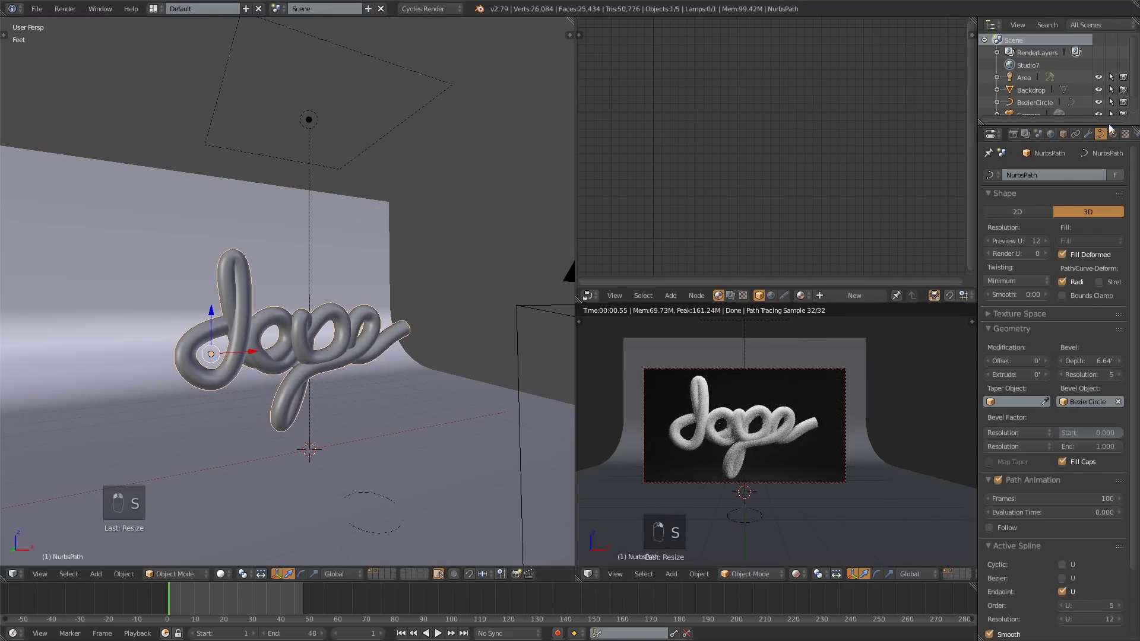
- Give the tube a new Principled BSDF material with a gold base colour
click(1113, 134)
click(1045, 227)
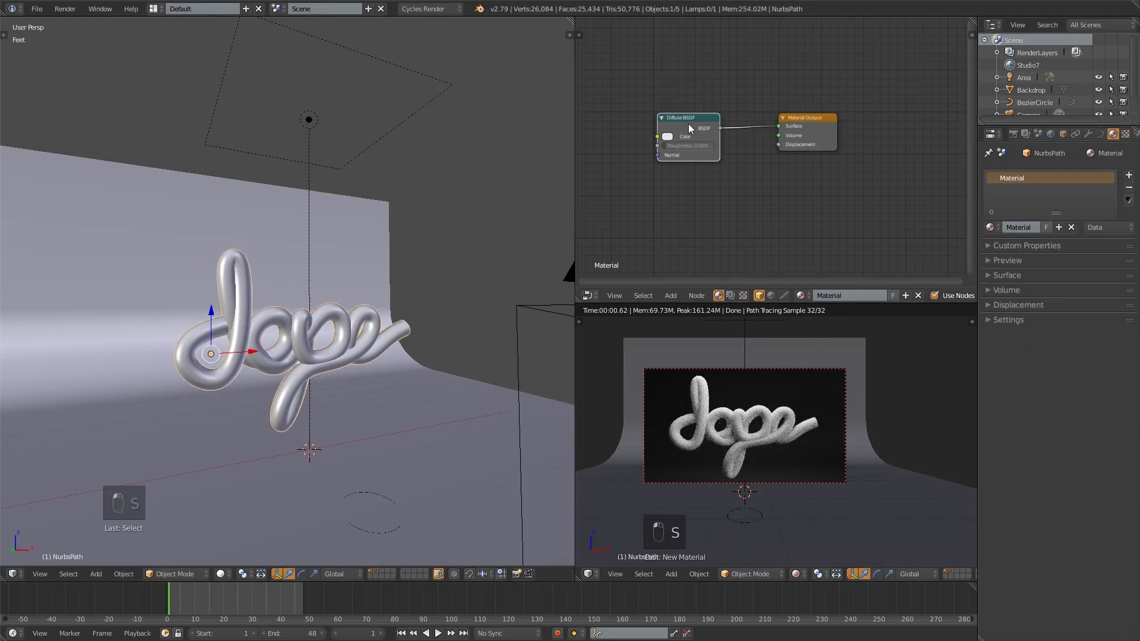
key(shift+s)
mouse_move(687, 126)
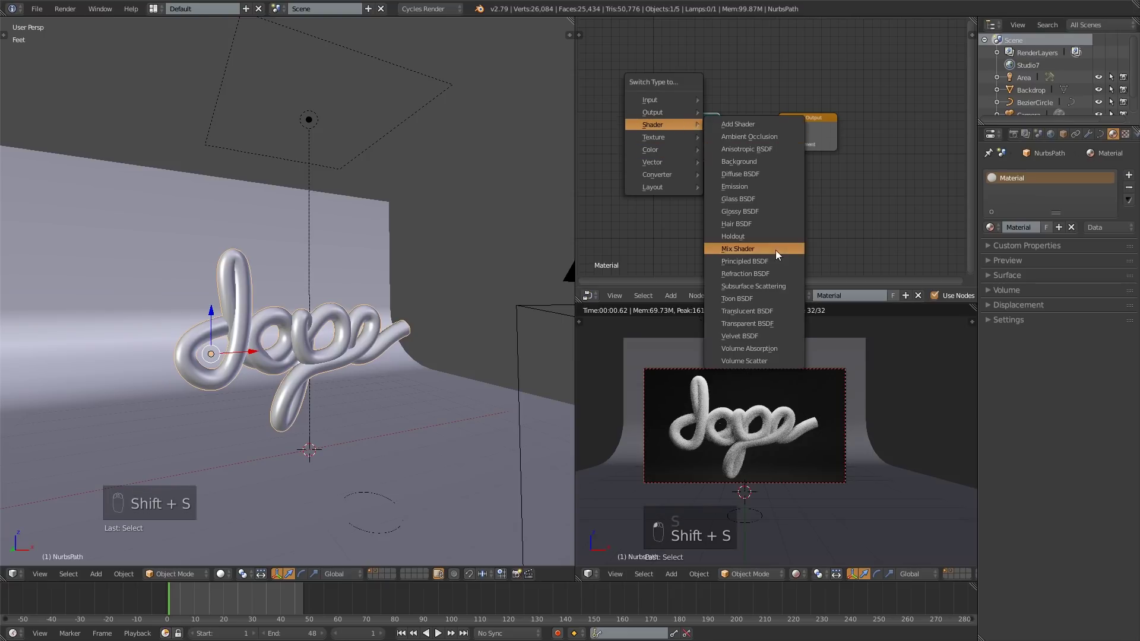
click(772, 260)
click(668, 149)
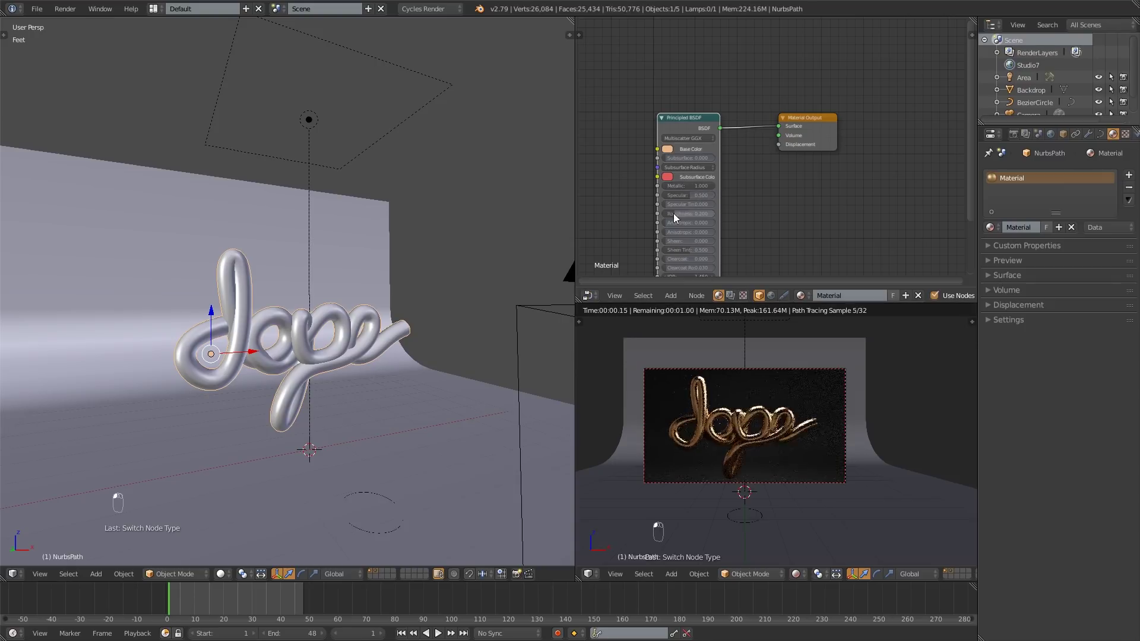
scroll(742, 473, up, 4)
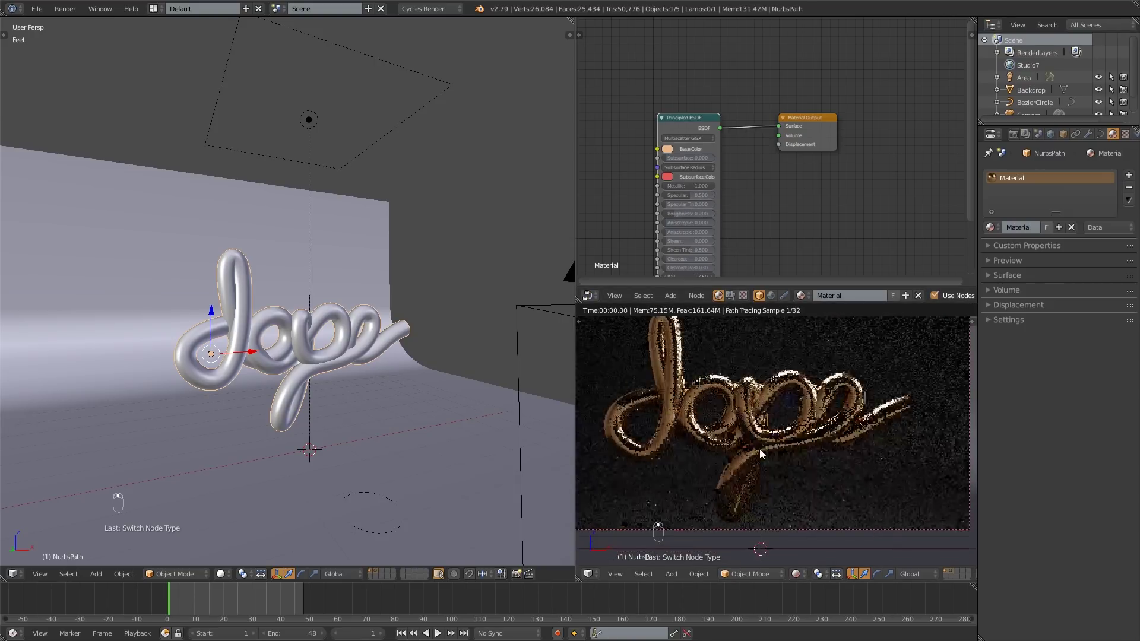
scroll(742, 473, down, 1)
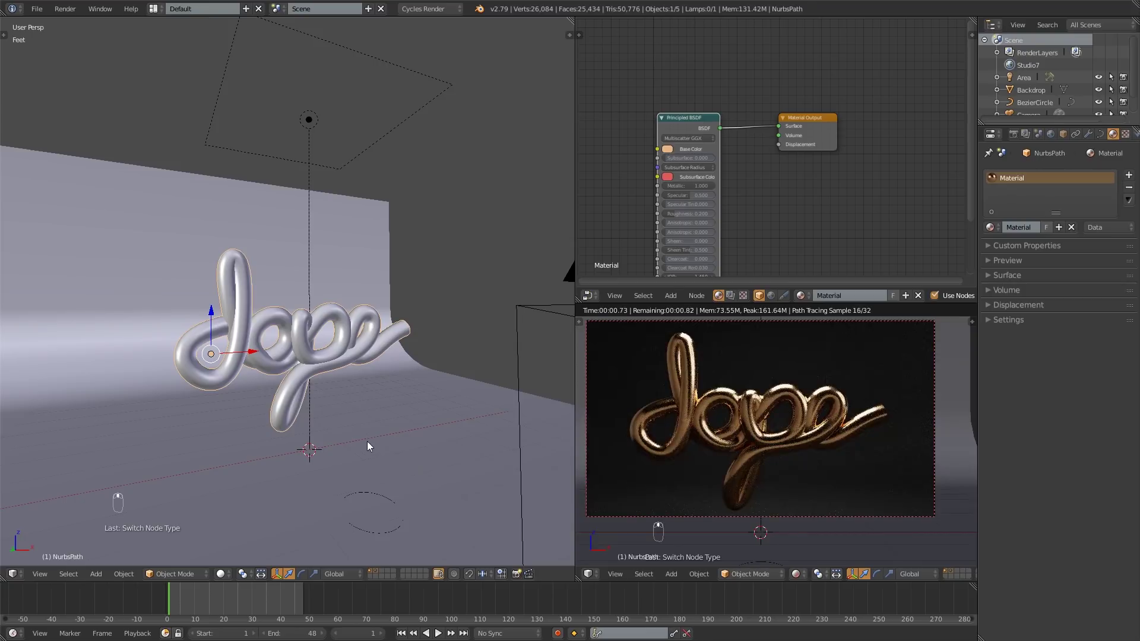
- Brighten the backdrop's base colour to pink
right_click(368, 446)
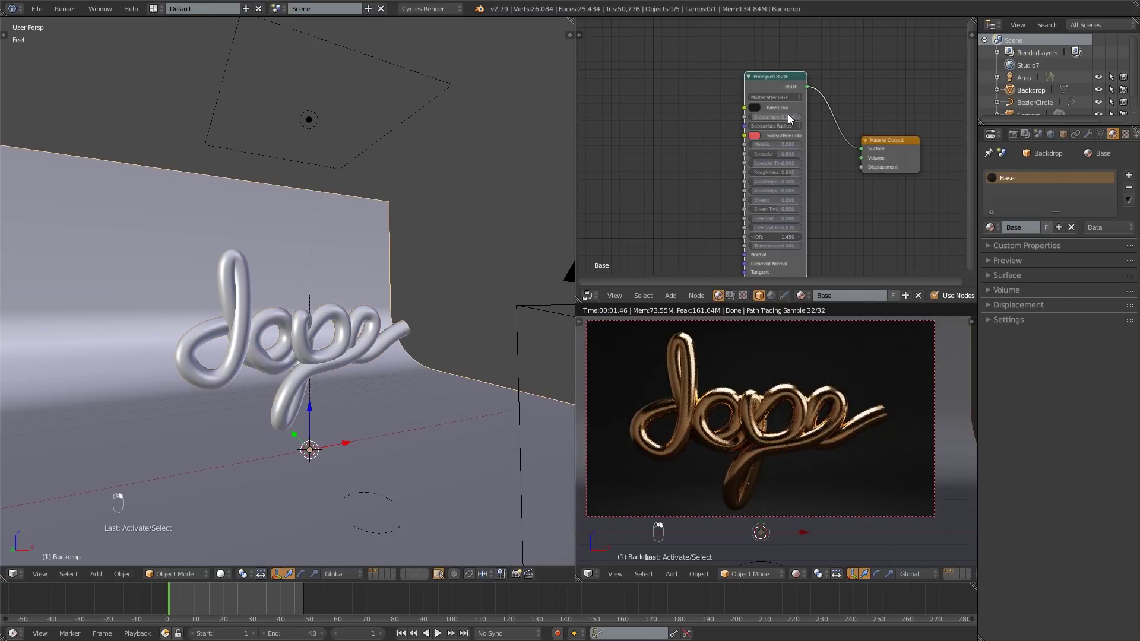
click(756, 107)
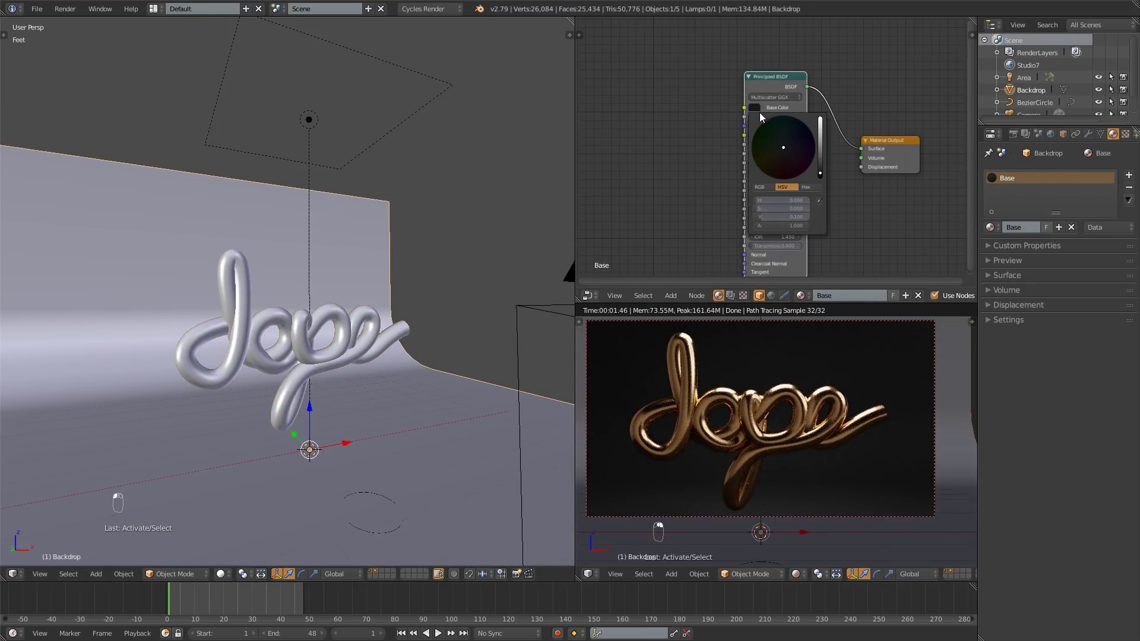
drag(817, 147, 785, 153)
middle_drag(400, 305, 364, 330)
- Select the camera, then reselect the dope tube
right_click(363, 330)
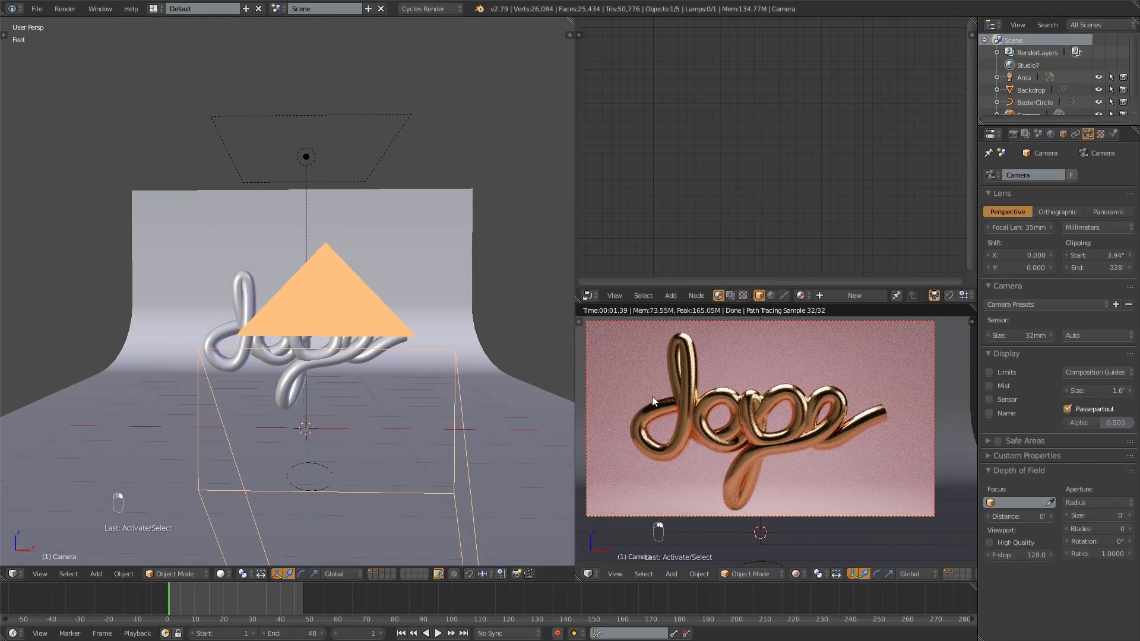
middle_drag(173, 315, 279, 357)
right_click(229, 333)
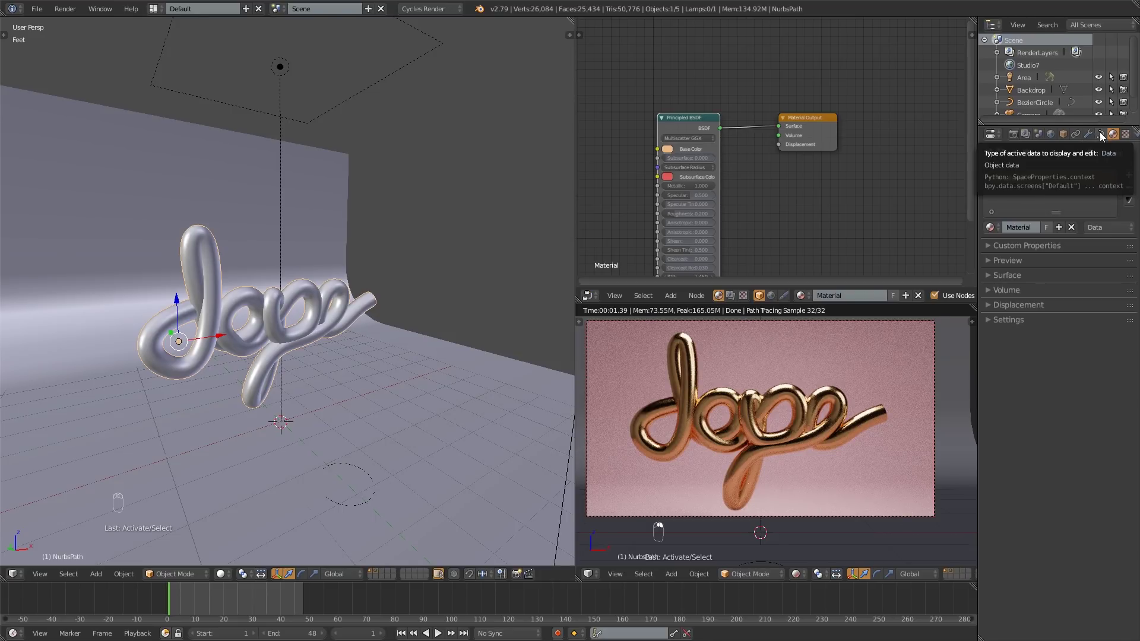
- Keyframe the dope curve's Bevel End at 1.0 on frame 48
click(1101, 135)
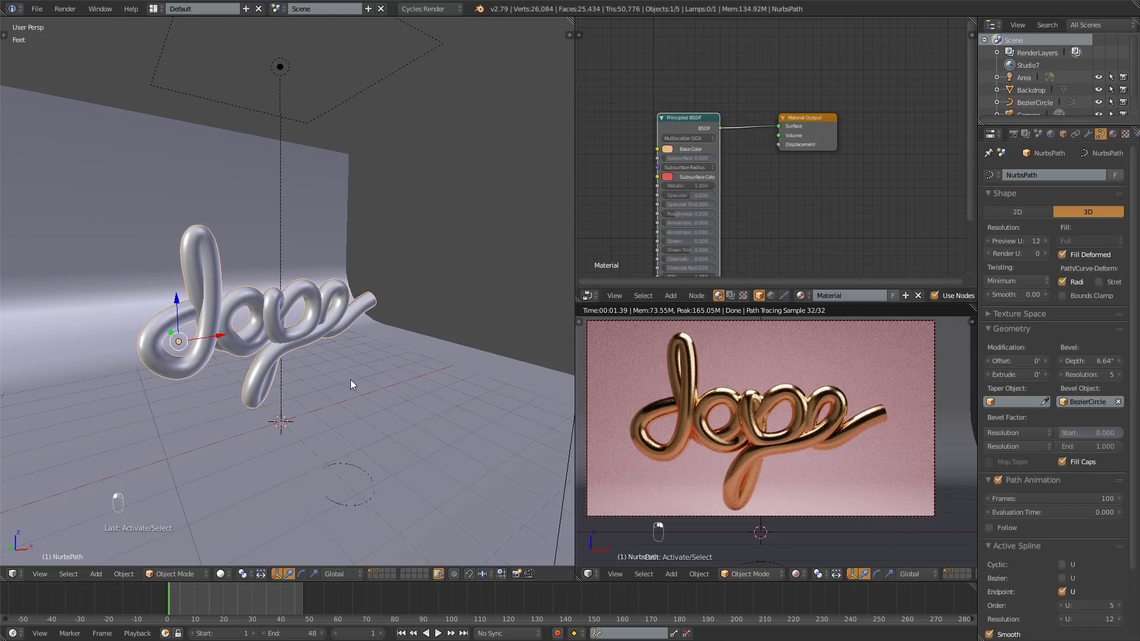
middle_drag(351, 387, 429, 367)
click(303, 608)
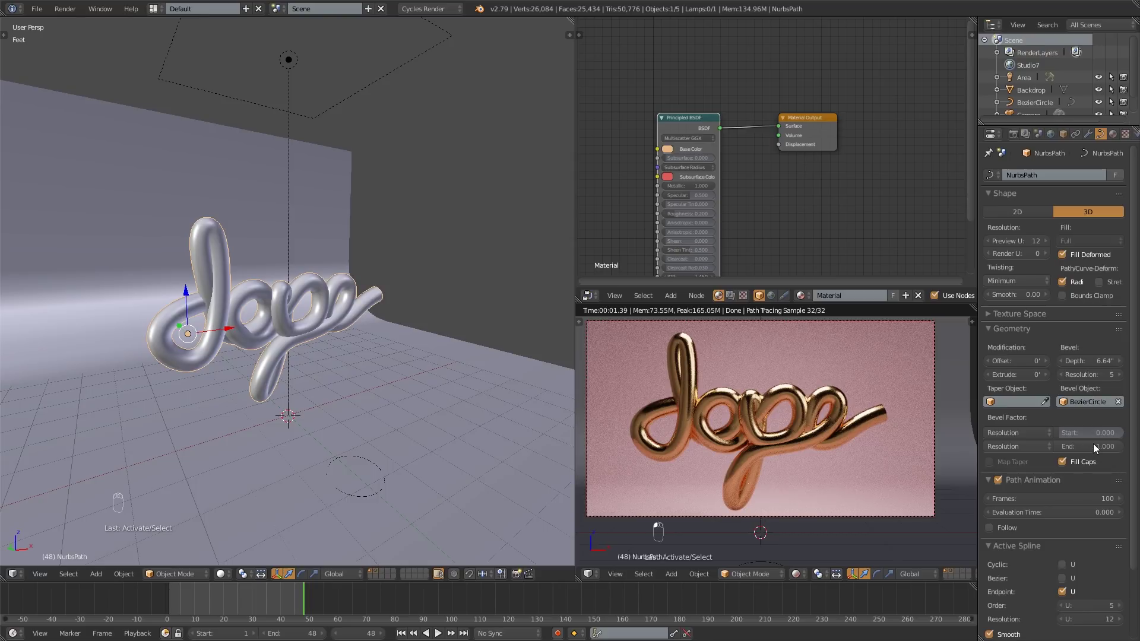
key(i)
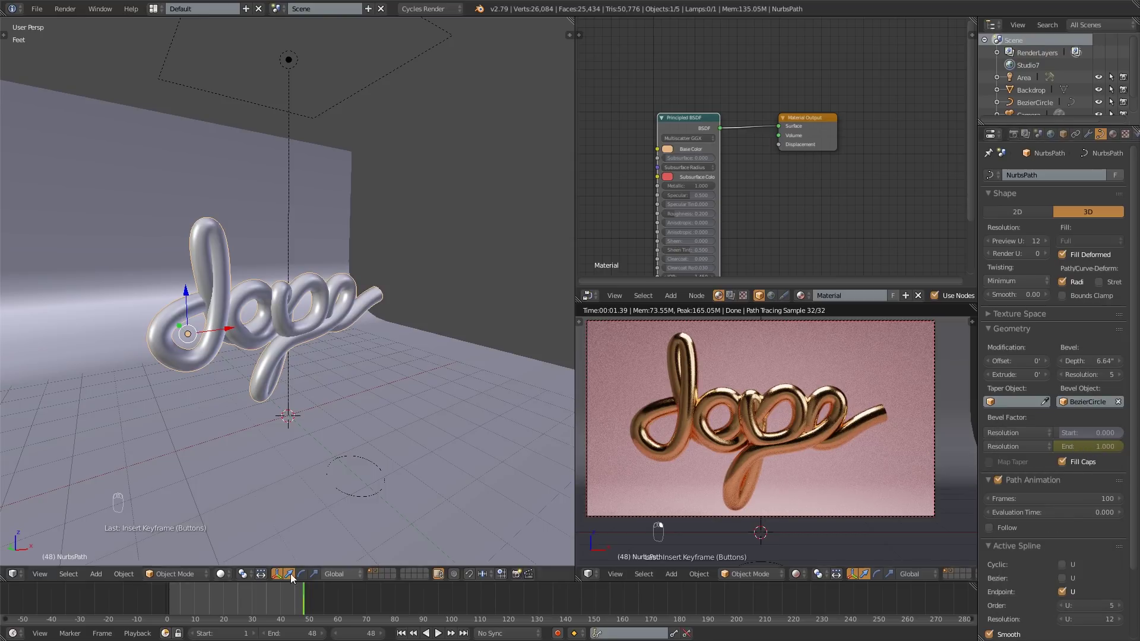
mouse_move(1100, 447)
mouse_down()
mouse_move(1045, 447)
mouse_move(1100, 447)
mouse_up()
- Keyframe Bevel End at 0 on frame 1 and pause the live render
click(171, 597)
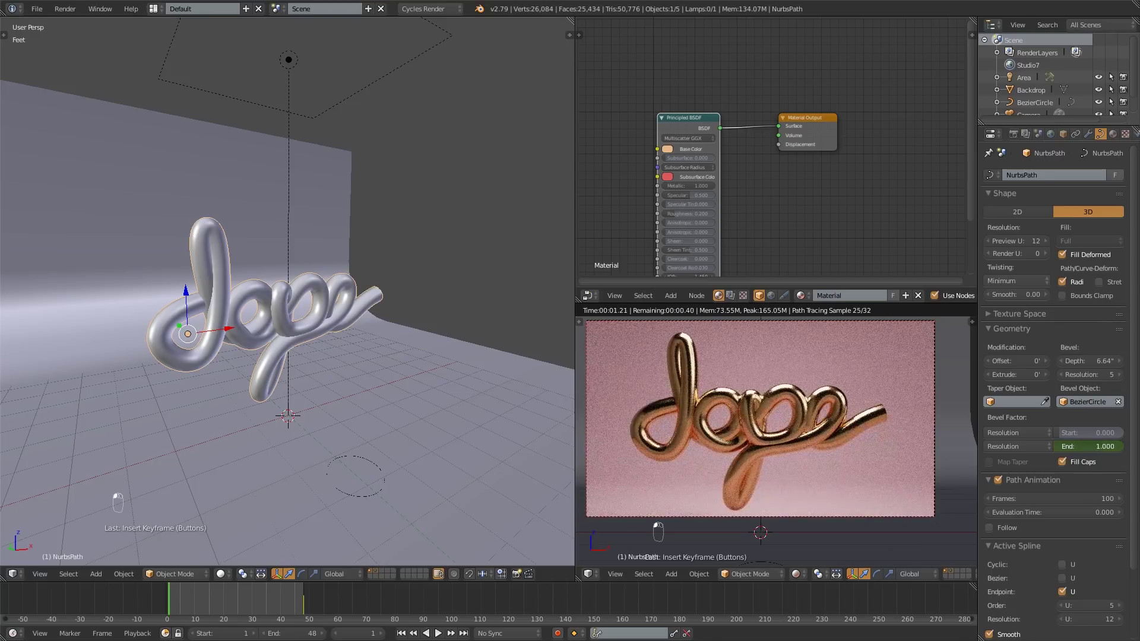
drag(1100, 447, 1058, 445)
right_click(1070, 446)
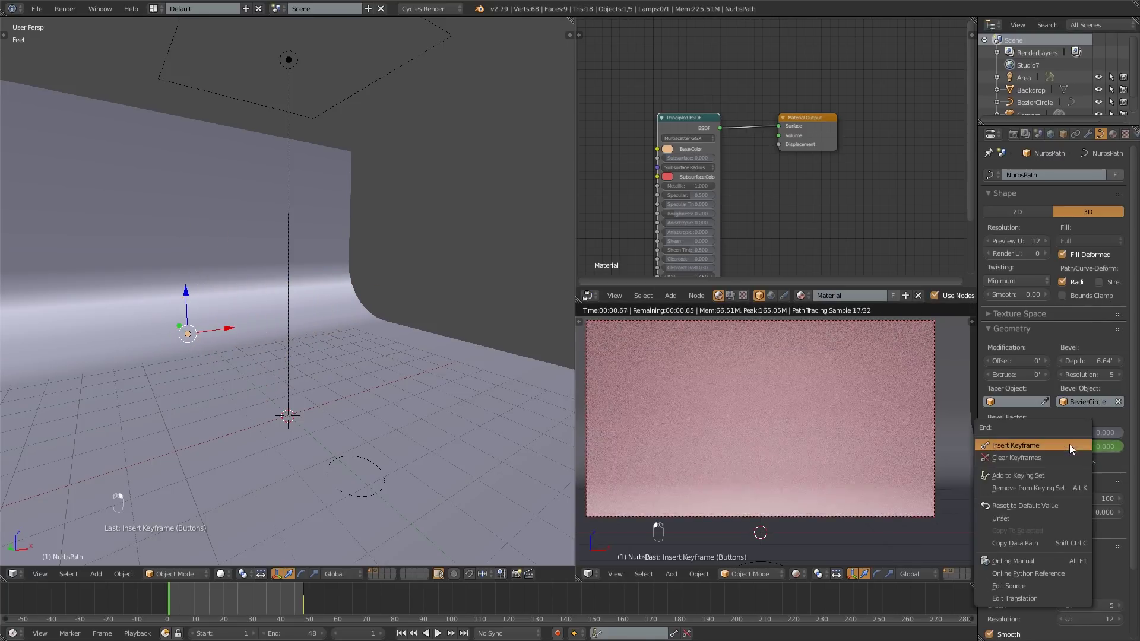
click(1070, 444)
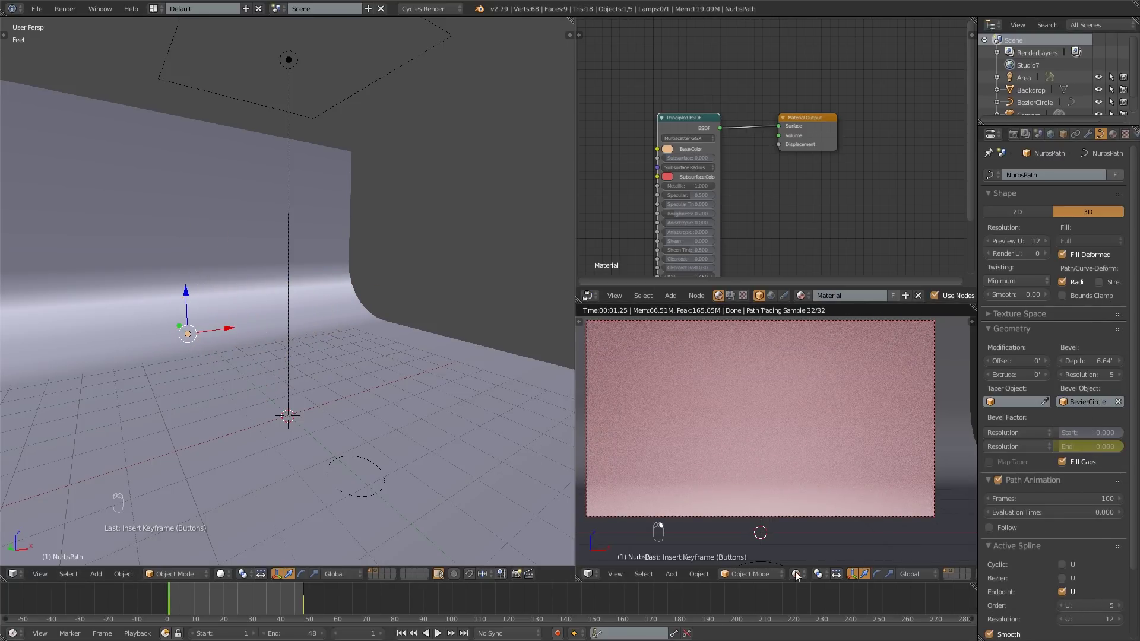
scroll(914, 572, down, 6)
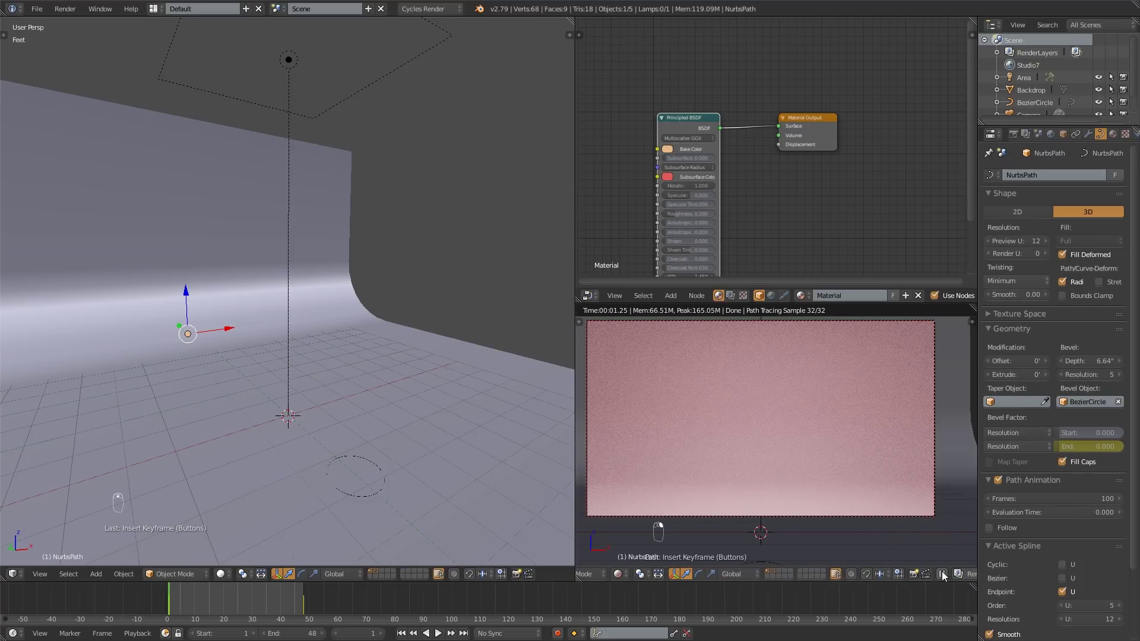
click(944, 573)
- Play and stop the write-on animation, then view frame 47 in the live render
click(438, 633)
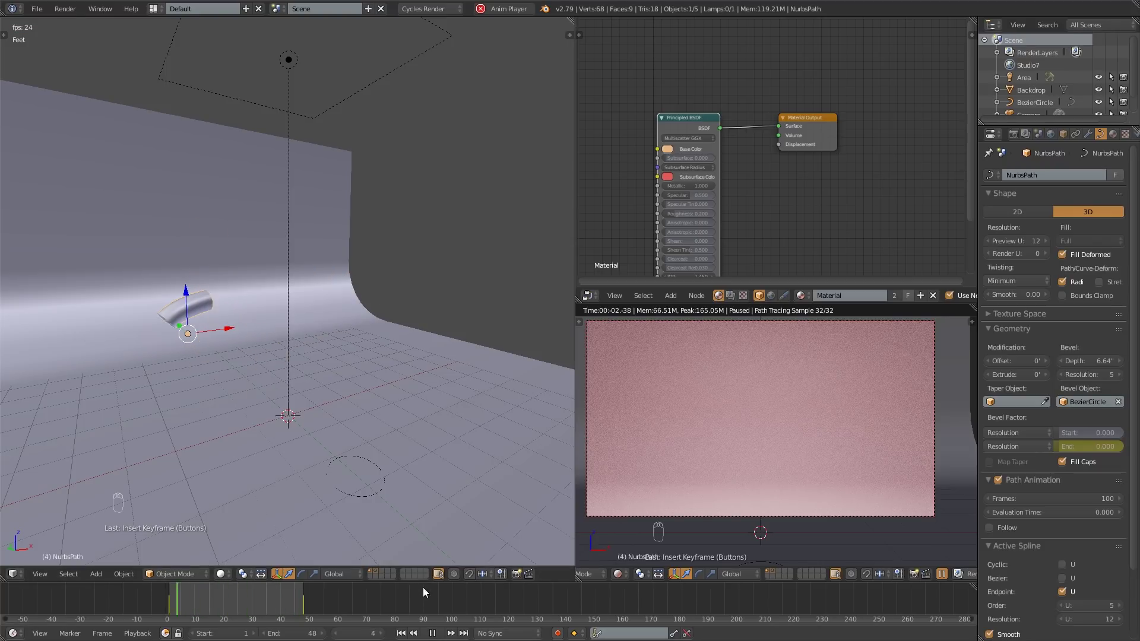
click(433, 633)
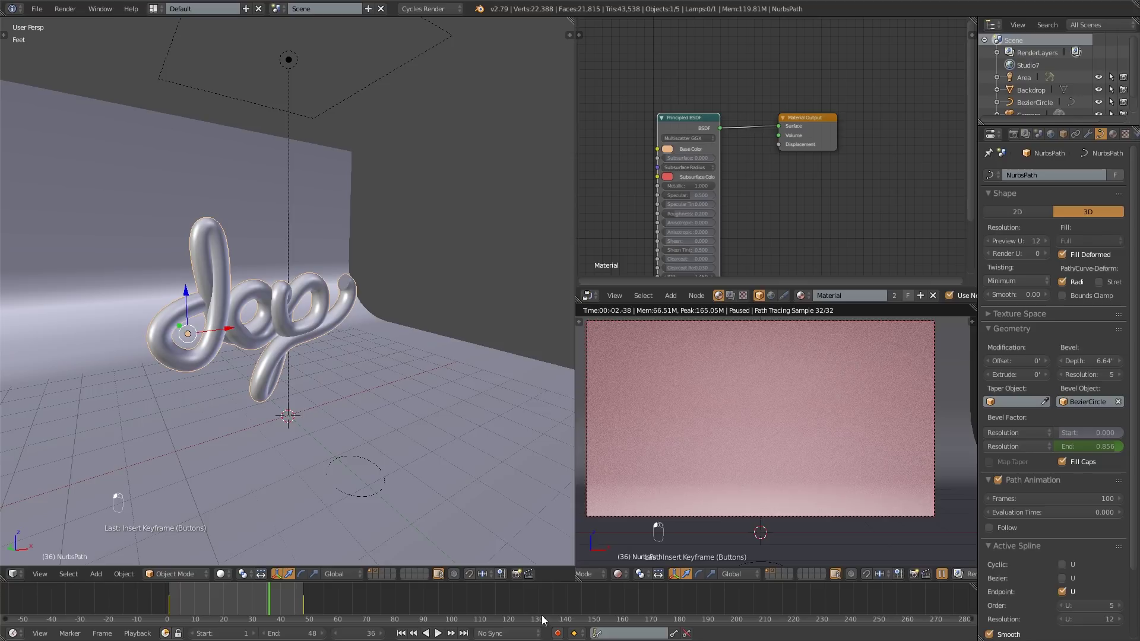
click(942, 575)
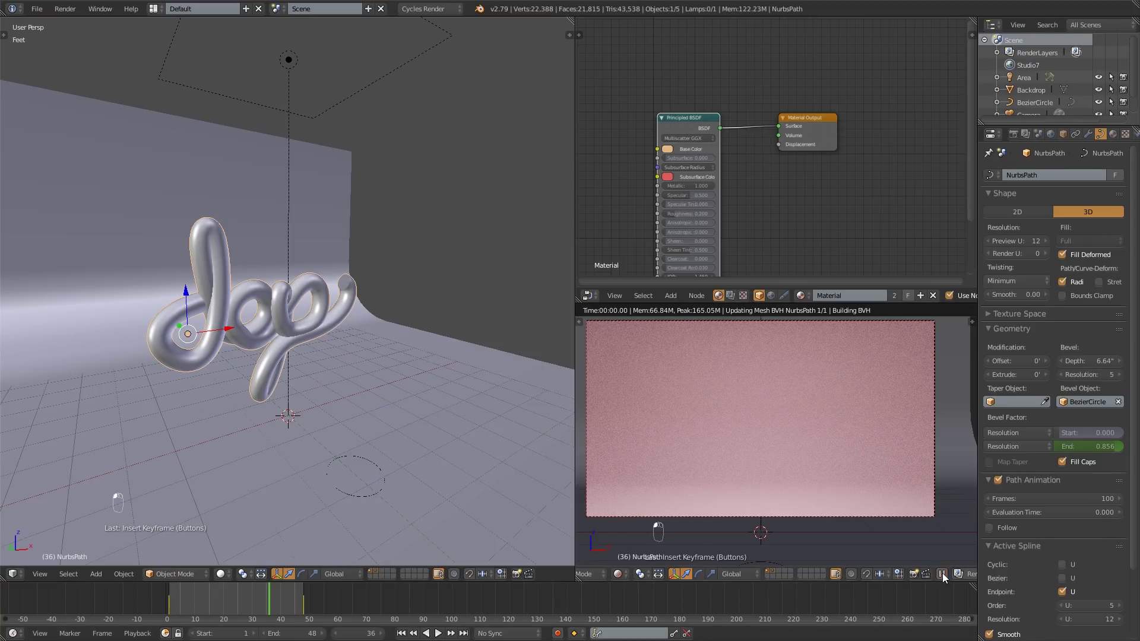
click(302, 600)
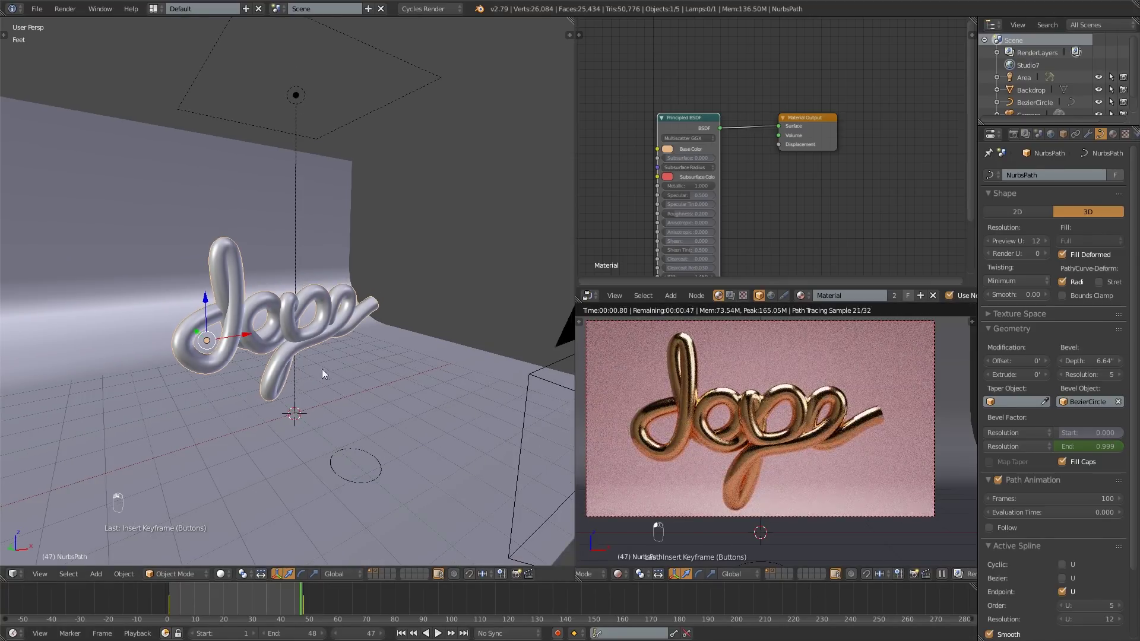
middle_drag(290, 368, 265, 352)
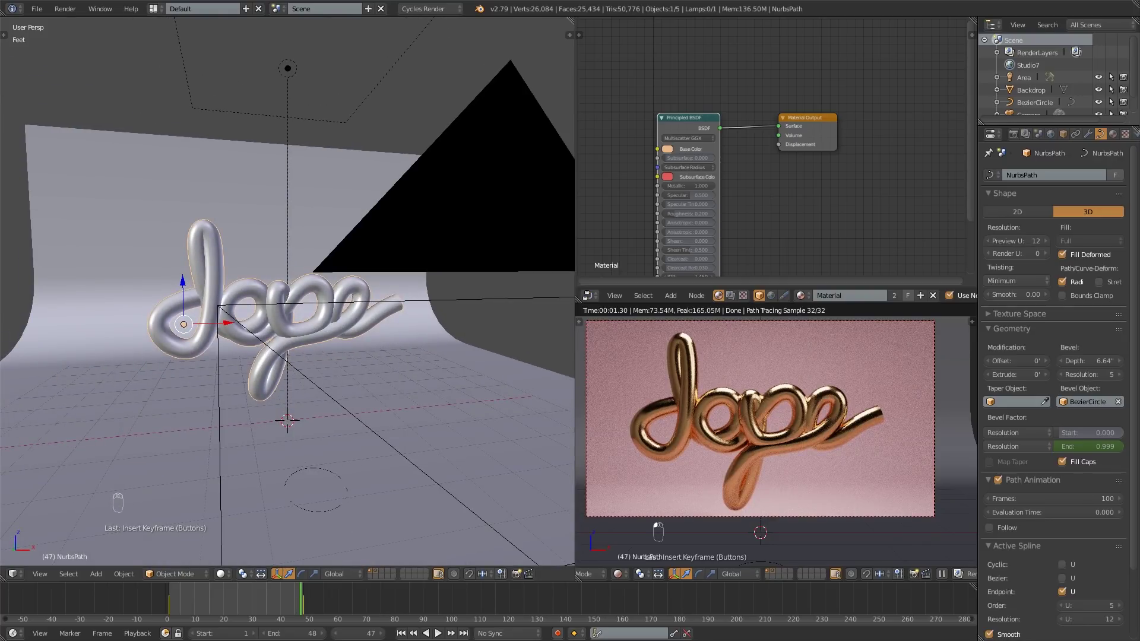